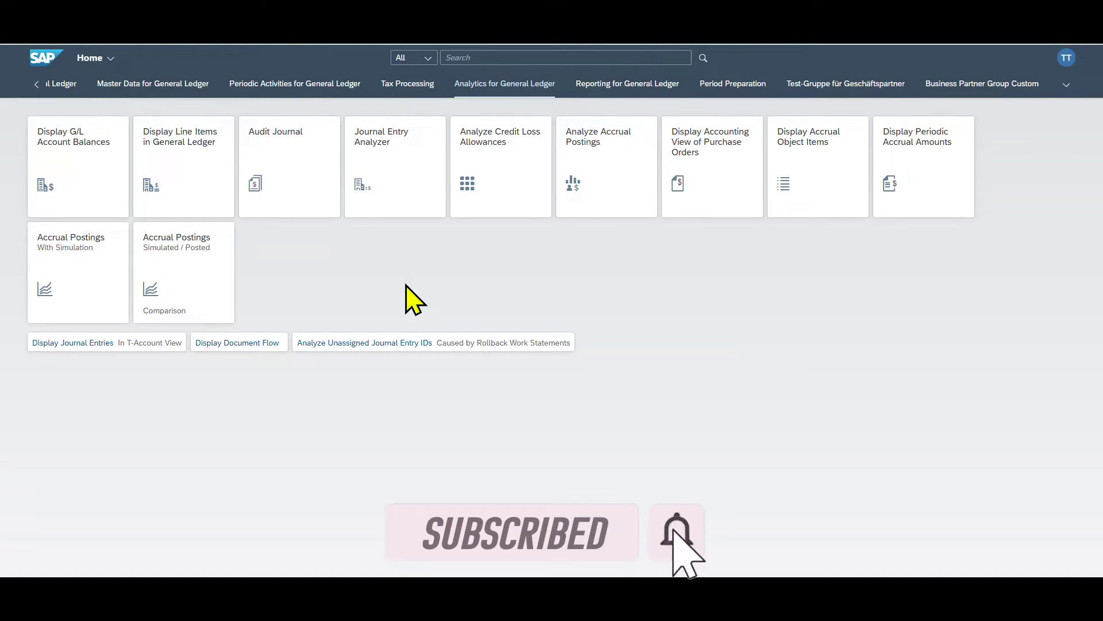
# - Search the Fiori Launchpad for 'post parked journal entries'
pyautogui.click(584, 57)
pyautogui.write('post')
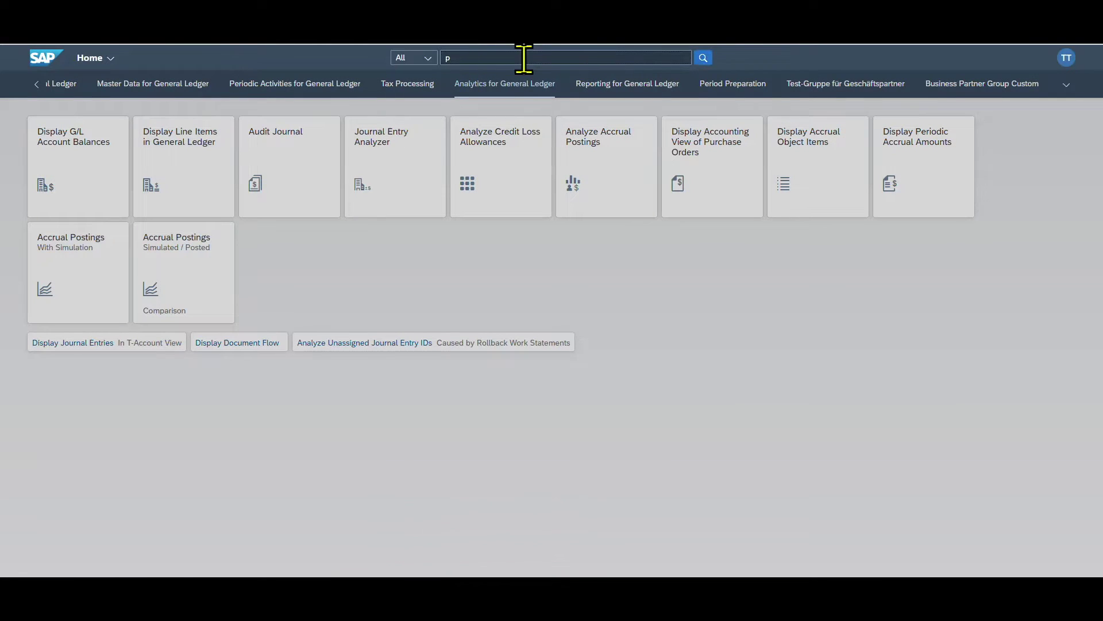
pyautogui.write(' parked journal entries')
pyautogui.press('Return')
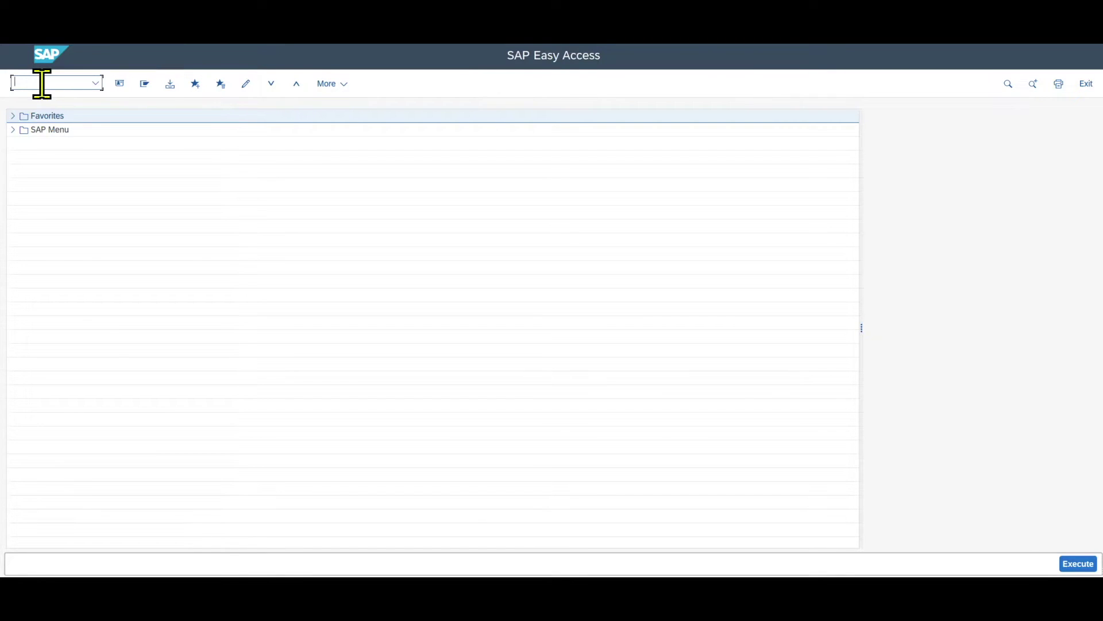
# - Try transaction FBV0, go back, then open /UI2/FLPCM_CUST, the client-specific Launchpad Content Manager
pyautogui.write('fbv0')
pyautogui.press('Return')
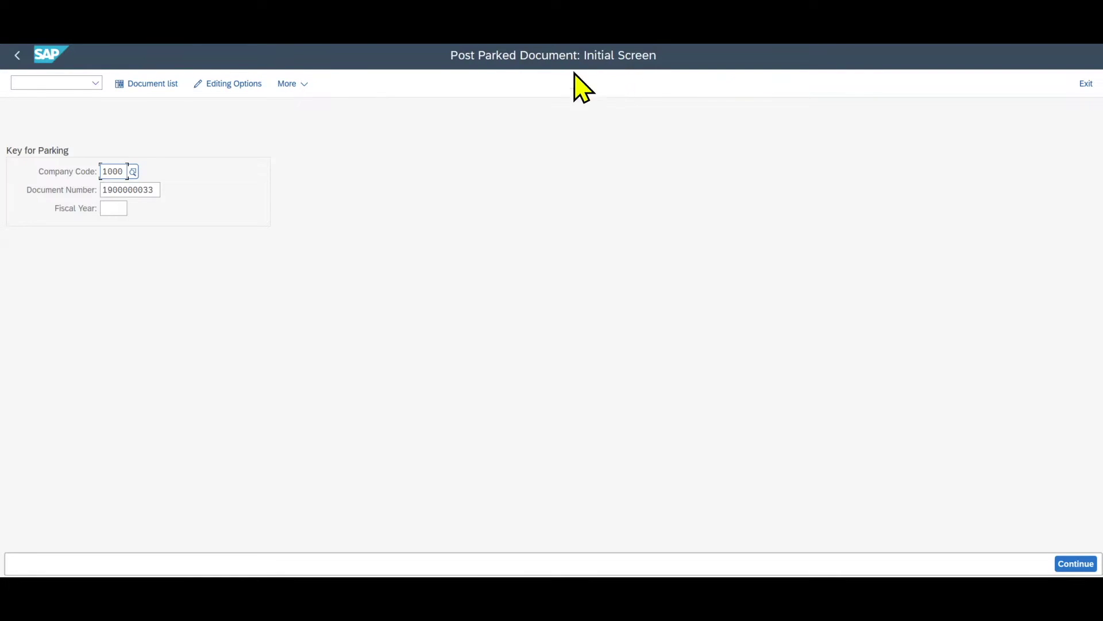
pyautogui.click(17, 55)
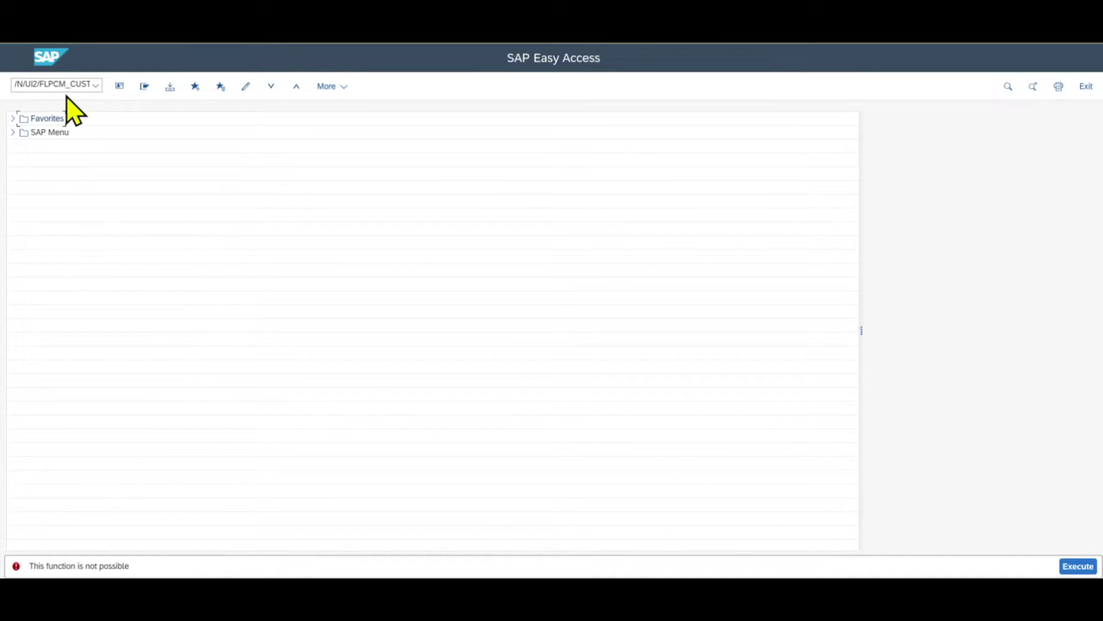
pyautogui.click(85, 89)
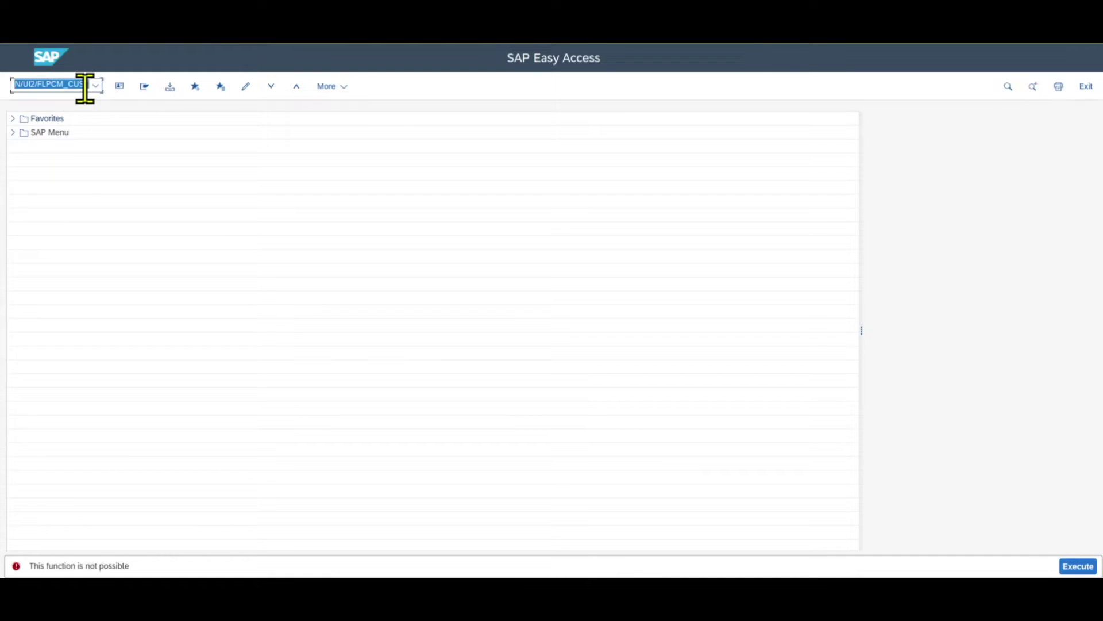
pyautogui.press('Return')
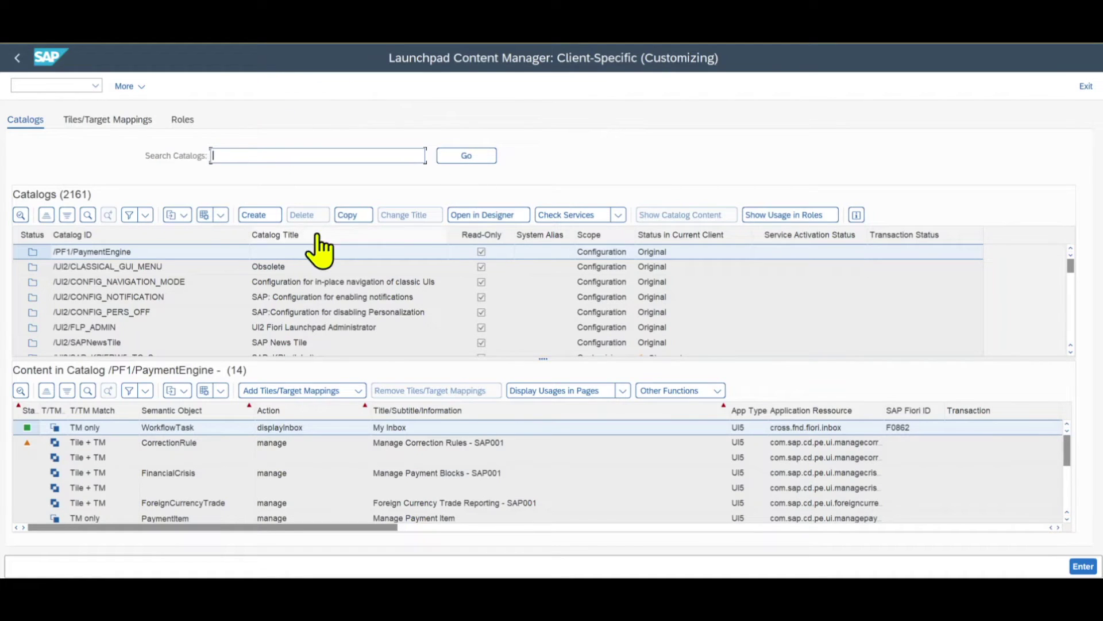
# - Open catalog FPM_TEST_MM_VERS_2 in the Launchpad Designer
pyautogui.click(471, 216)
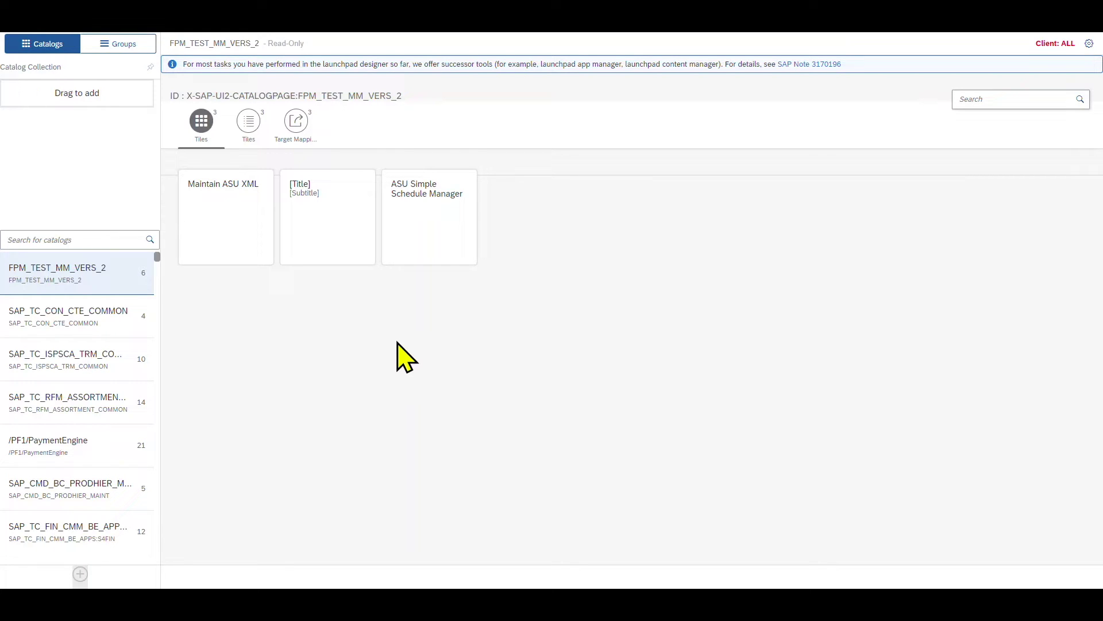
# - Attempt to create and save catalog 'Catalog for Parked Documents' with ID ZCATPARK
pyautogui.click(81, 574)
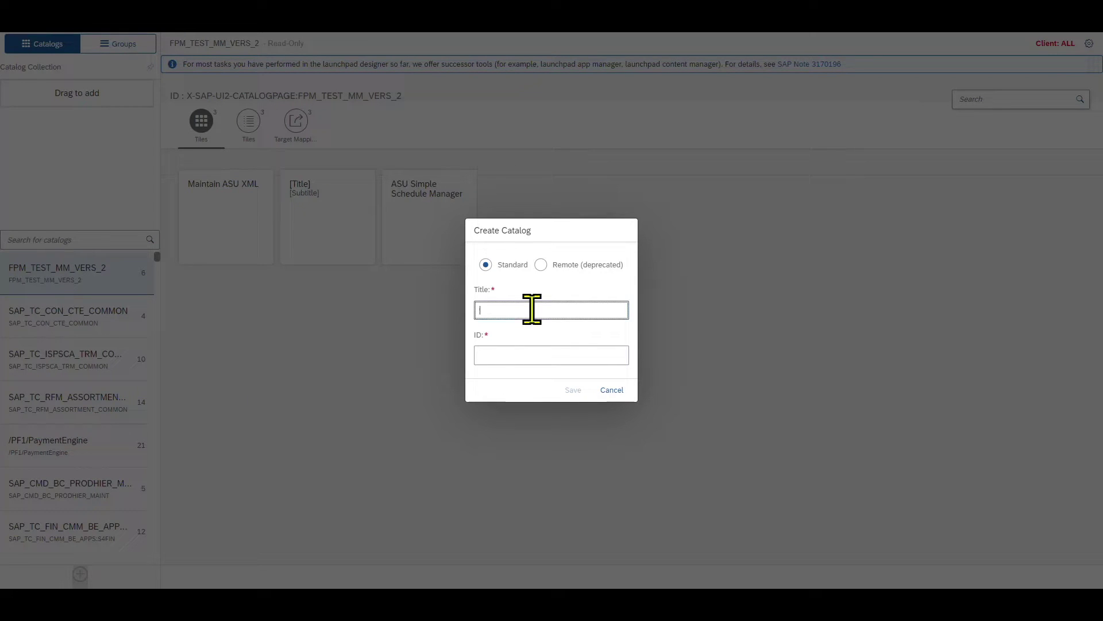
pyautogui.write('Catalog for Parked Documents')
pyautogui.press('Tab')
pyautogui.write('ZCATPARK')
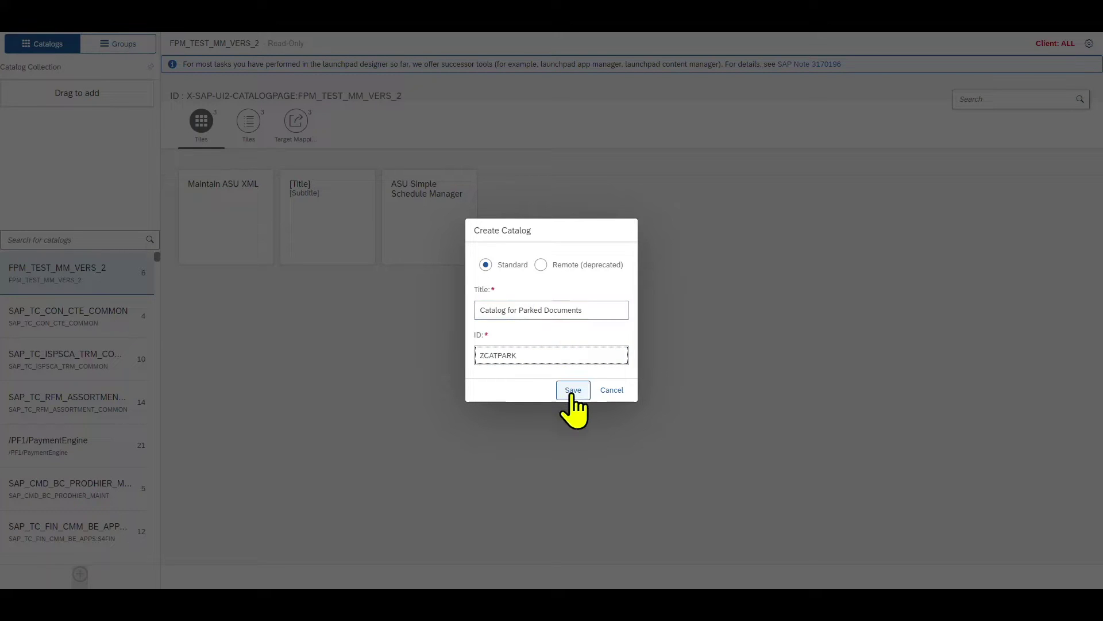
pyautogui.click(572, 391)
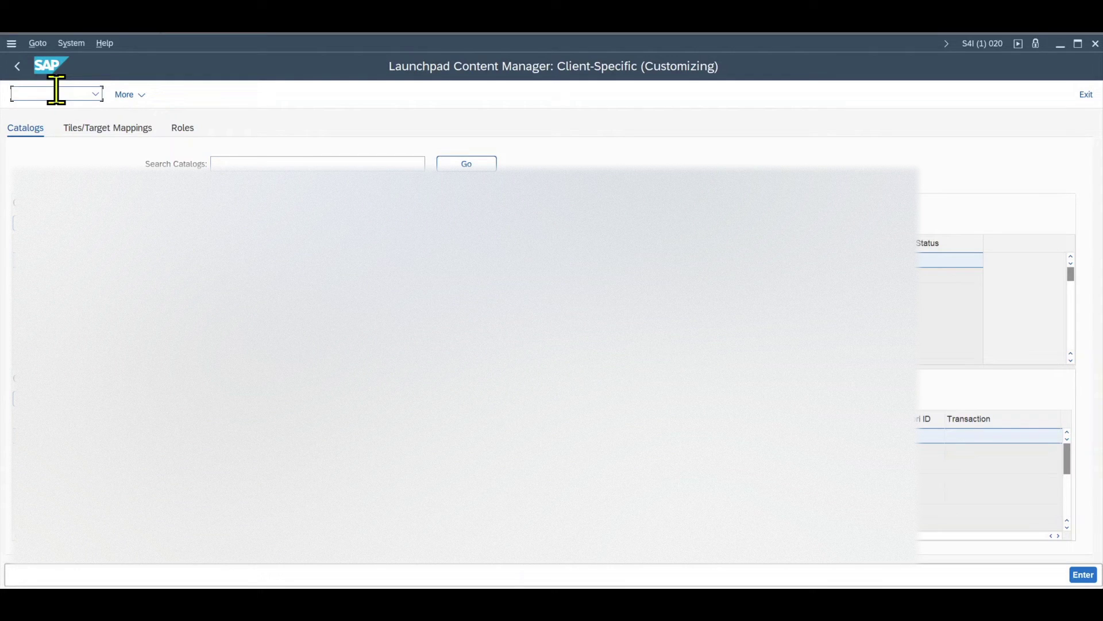
# - Create and save workbench transport request S4IK900263 in the Transport Organizer (SE01)
pyautogui.write('01')
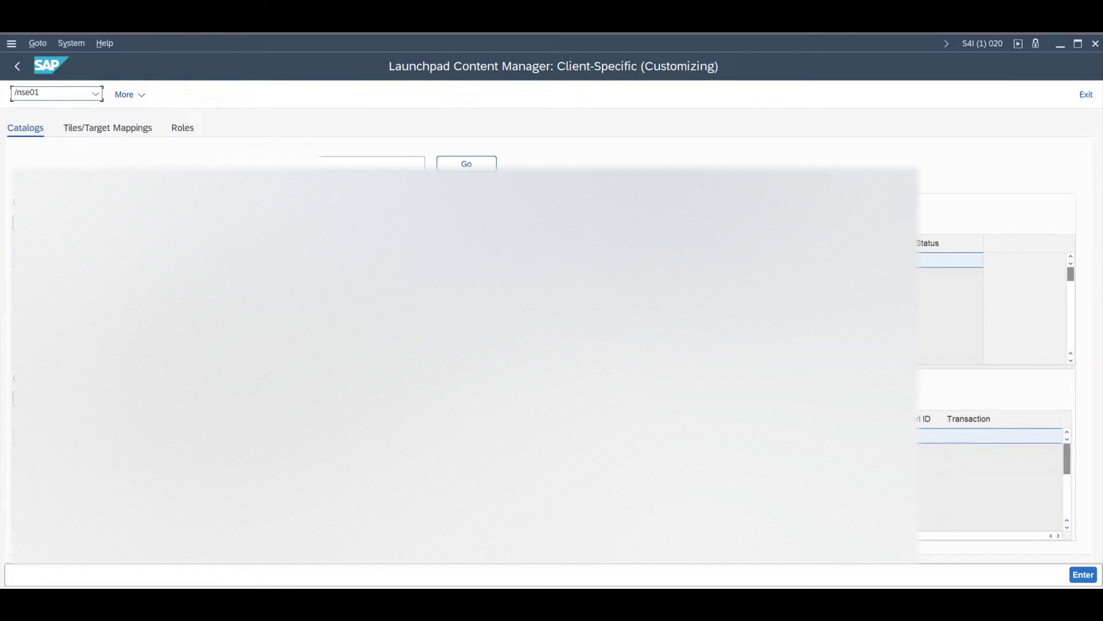
pyautogui.press('Return')
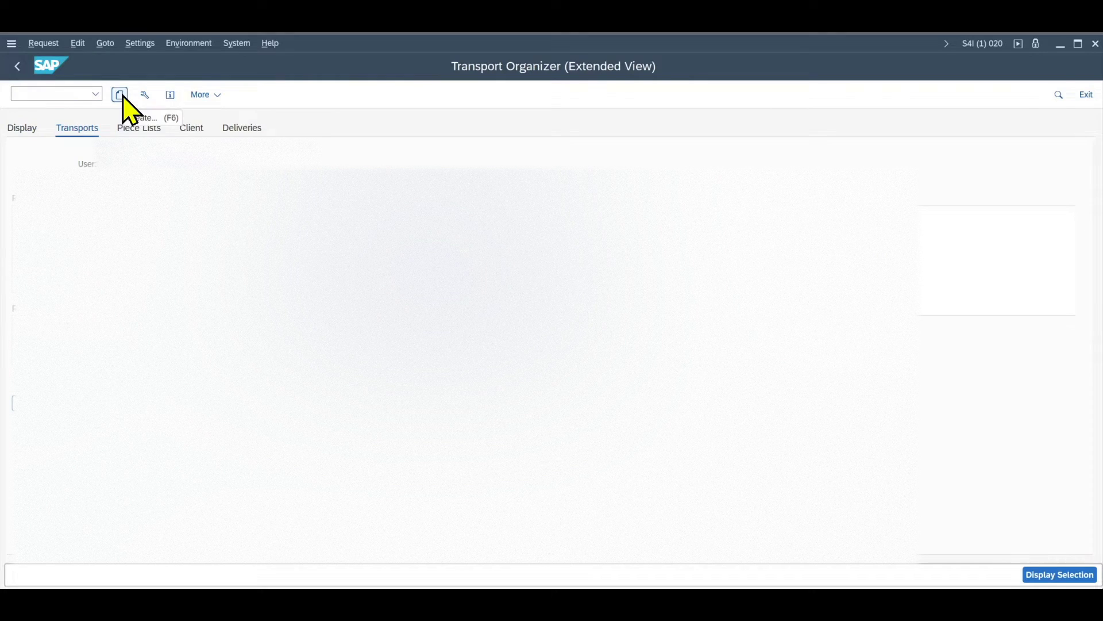
pyautogui.click(119, 94)
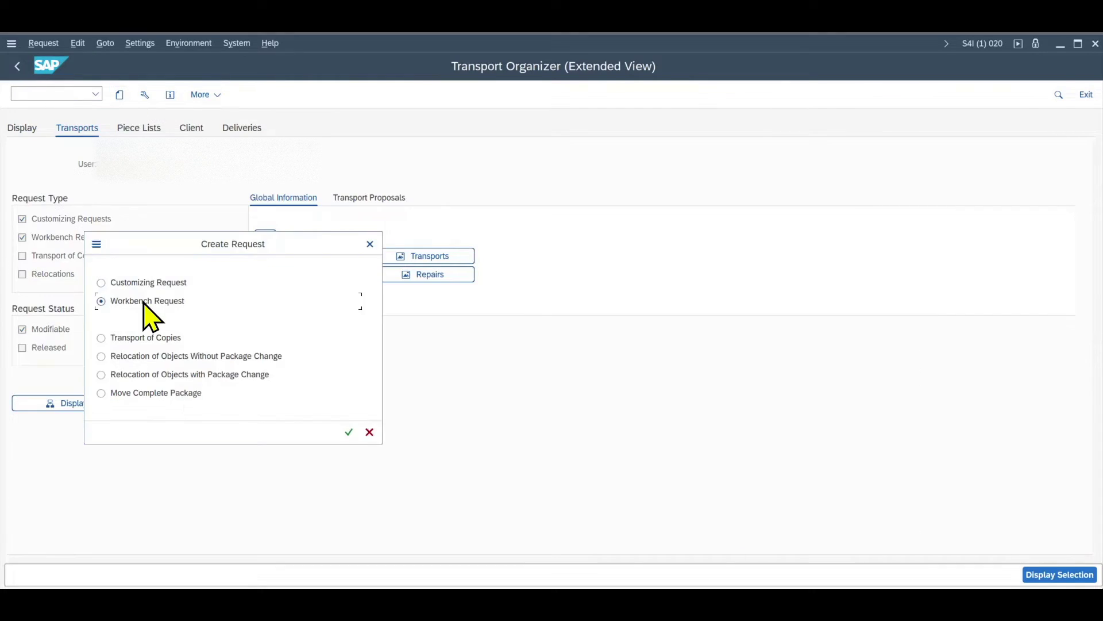
pyautogui.click(347, 431)
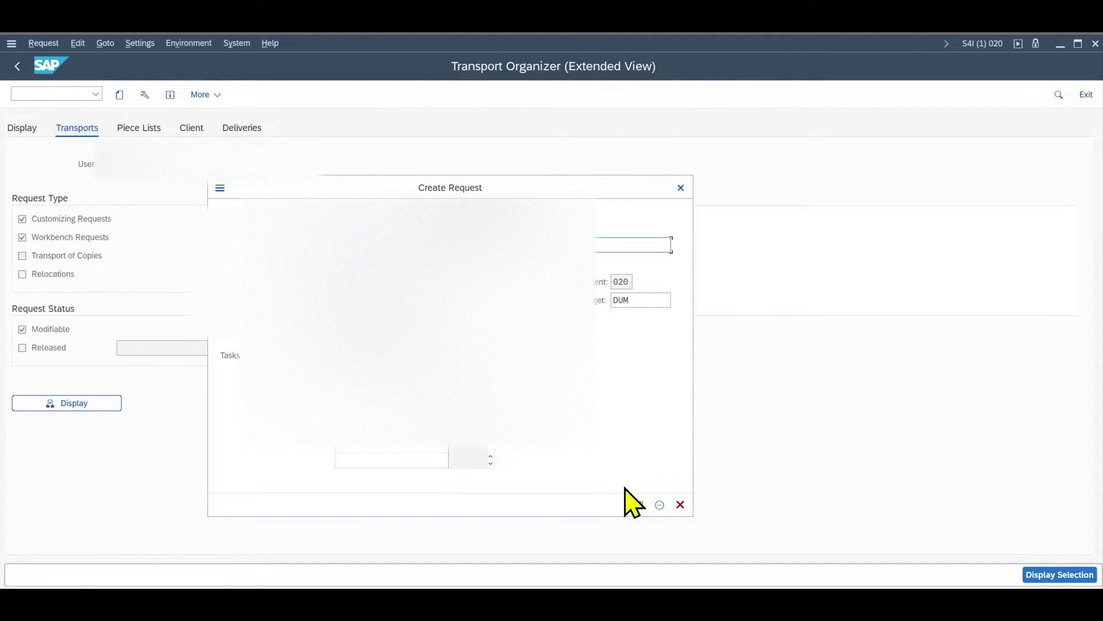
pyautogui.click(638, 505)
# - Return to the Launchpad Designer and dismiss the HTTP error message
pyautogui.moveTo(184, 598)
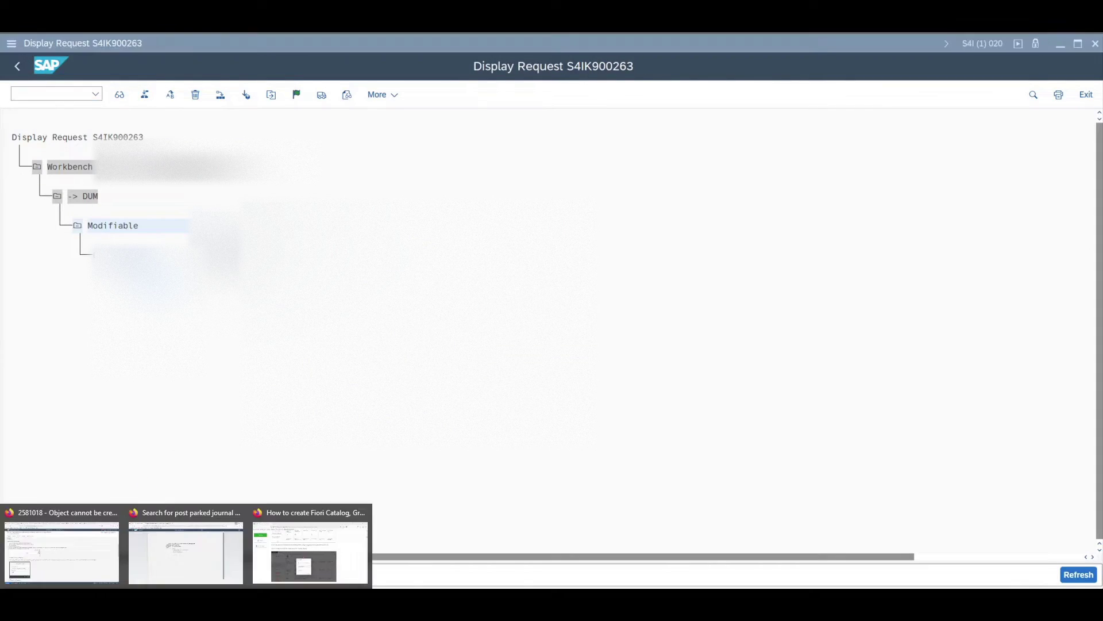
pyautogui.click(304, 566)
pyautogui.click(727, 392)
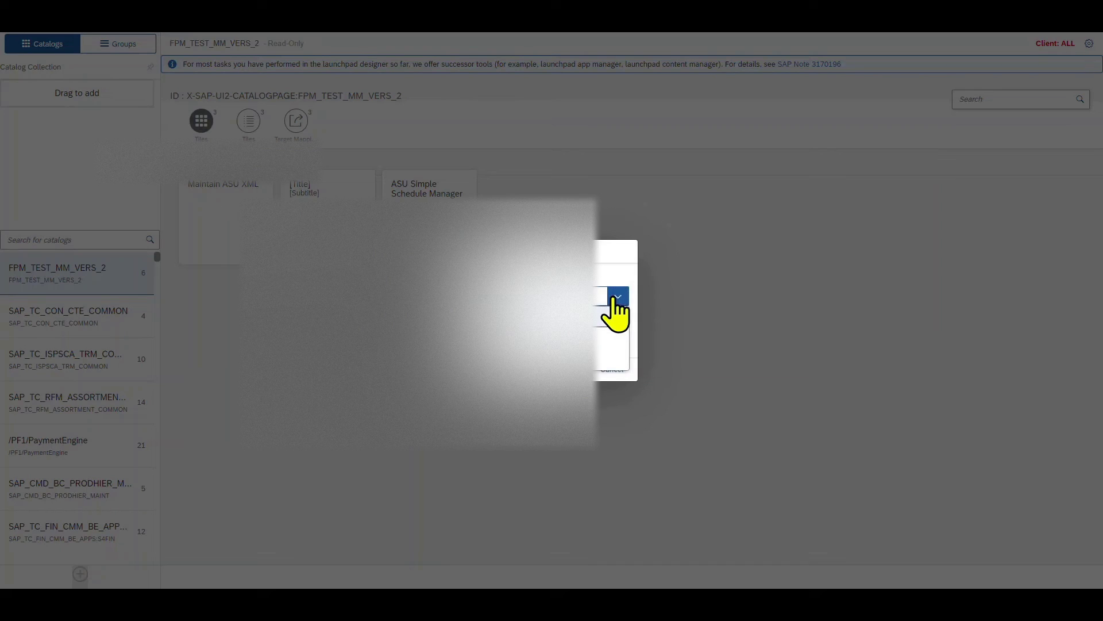
# - Assign workbench request S4IK900263 - ZWORKTEST as the transport request
pyautogui.click(618, 296)
pyautogui.click(523, 360)
pyautogui.click(550, 340)
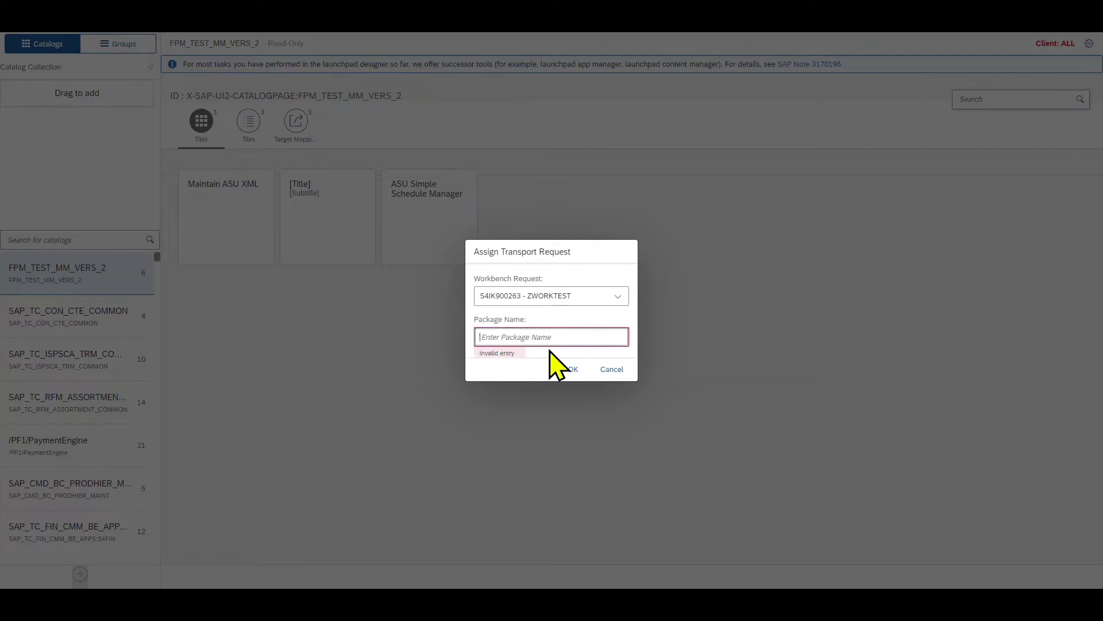
pyautogui.click(572, 369)
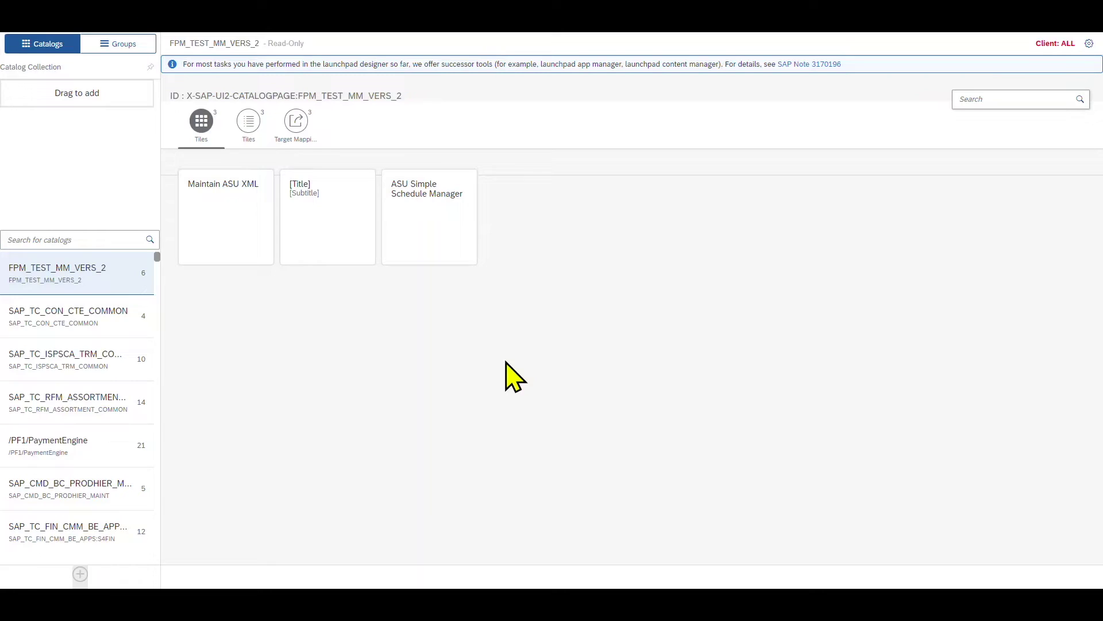
# - Create and save catalog 'TEST GROUP PARK' with ID ZPARKTEST
pyautogui.click(80, 574)
pyautogui.write('TEST GROUP PARK')
pyautogui.press('Tab')
pyautogui.write('ZPARKTEST')
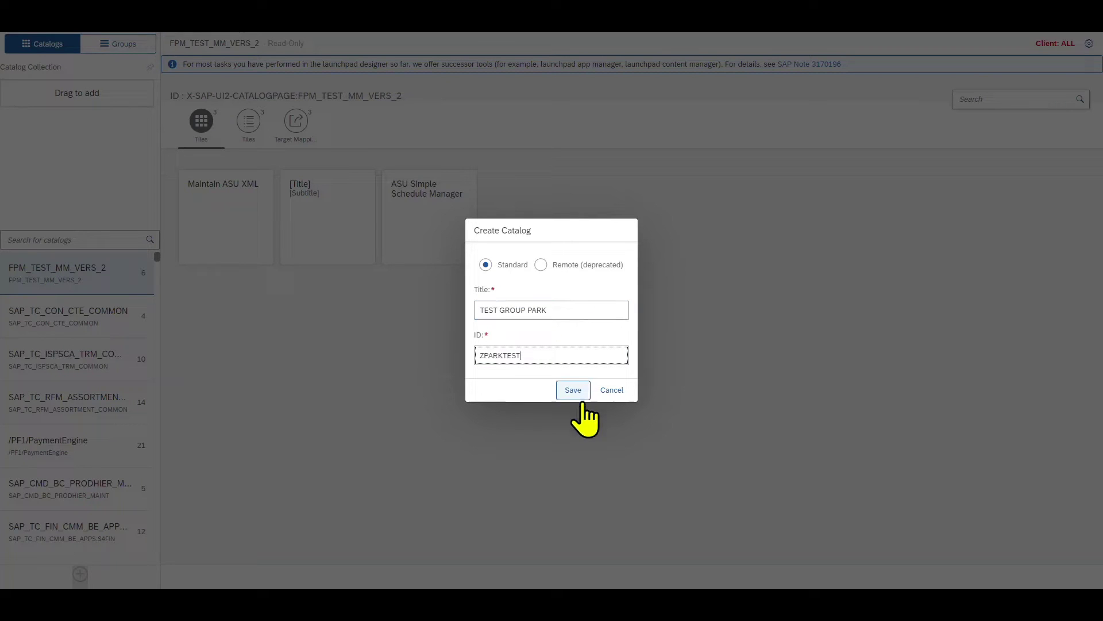
pyautogui.click(573, 390)
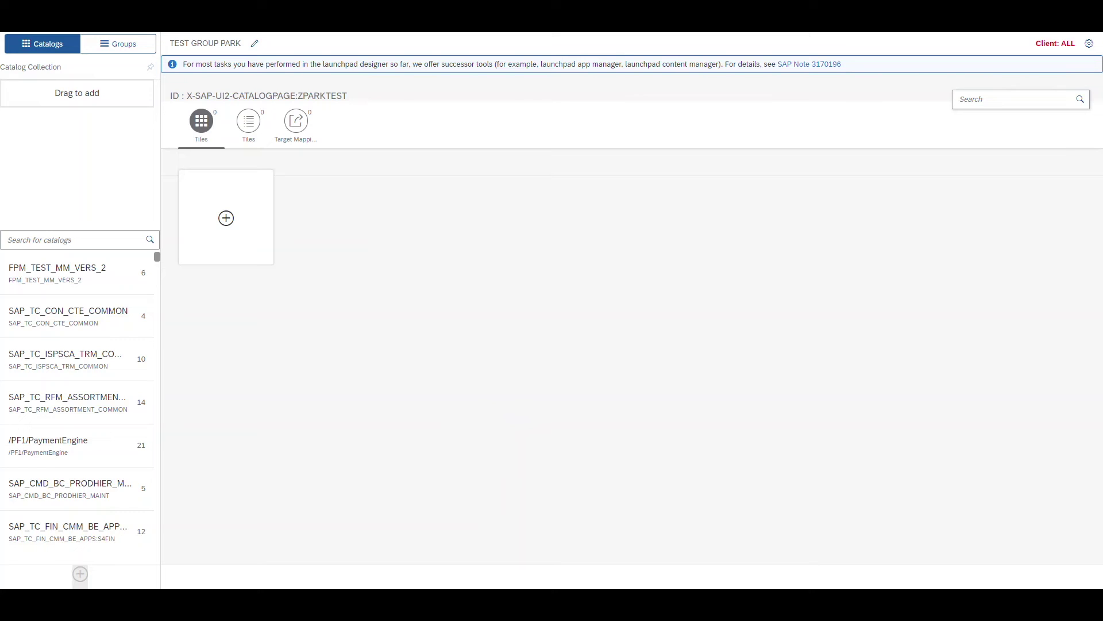
# - Start a new target mapping for the catalog, then switch to the Google search page
pyautogui.click(297, 122)
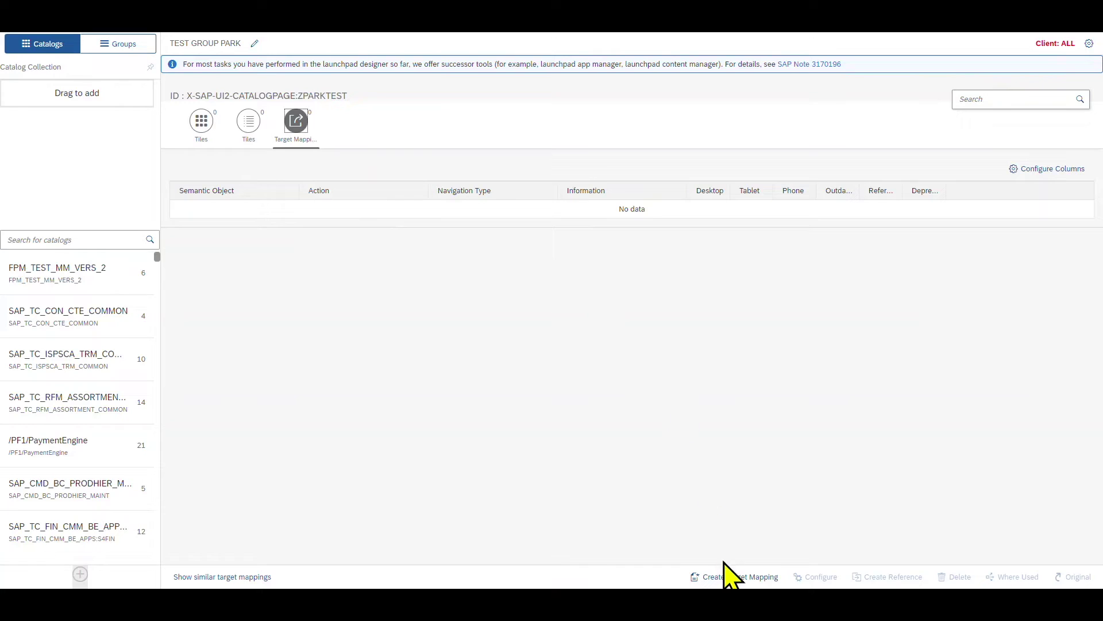
pyautogui.click(731, 577)
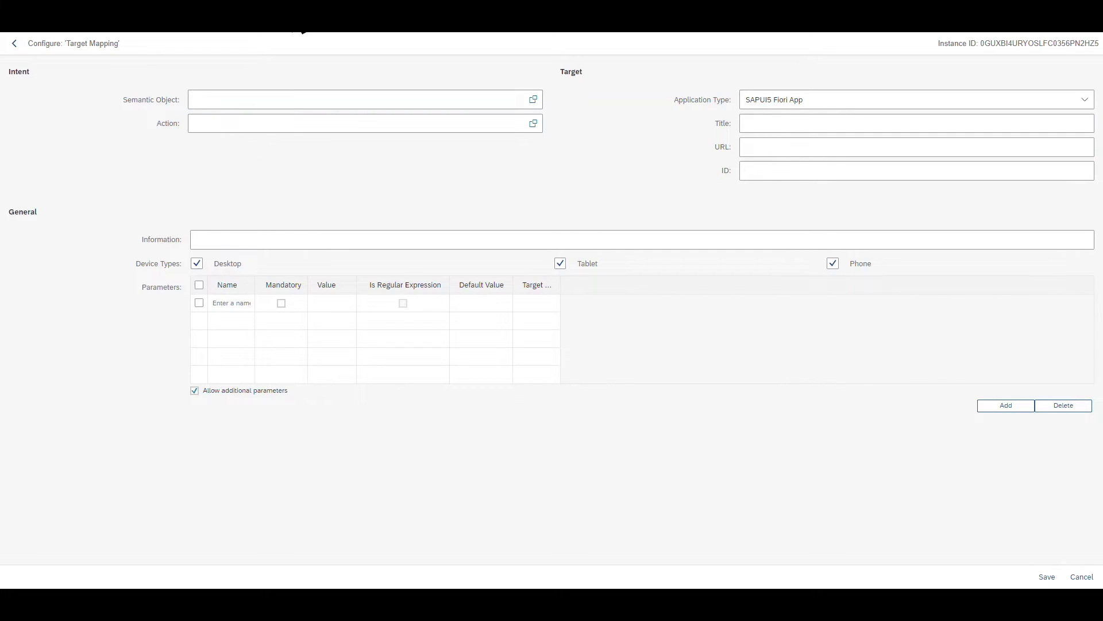
pyautogui.click(302, 30)
pyautogui.click(480, 217)
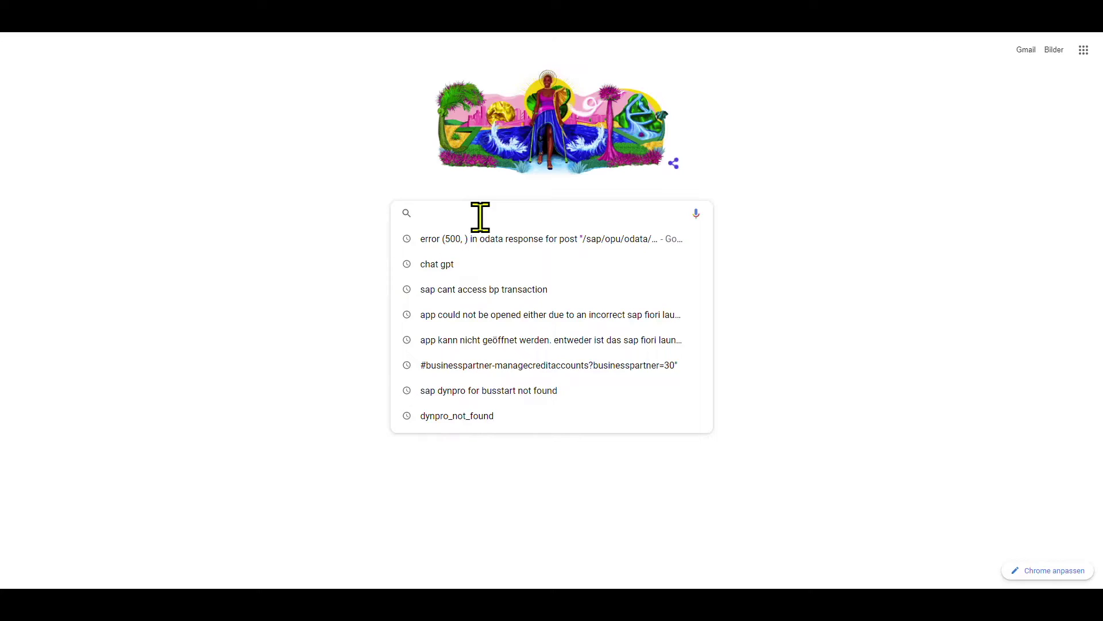
# - Open the SAP Fiori Apps Reference Library listing all SAP S/4HANA apps
pyautogui.write('fiori apps lib')
pyautogui.press('Return')
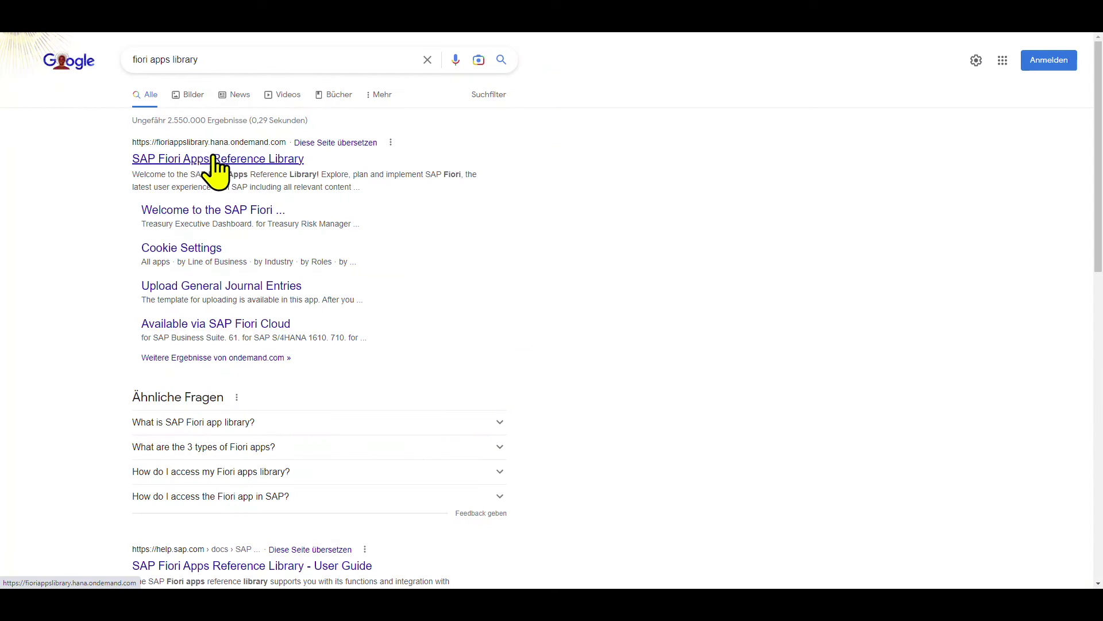
pyautogui.click(206, 161)
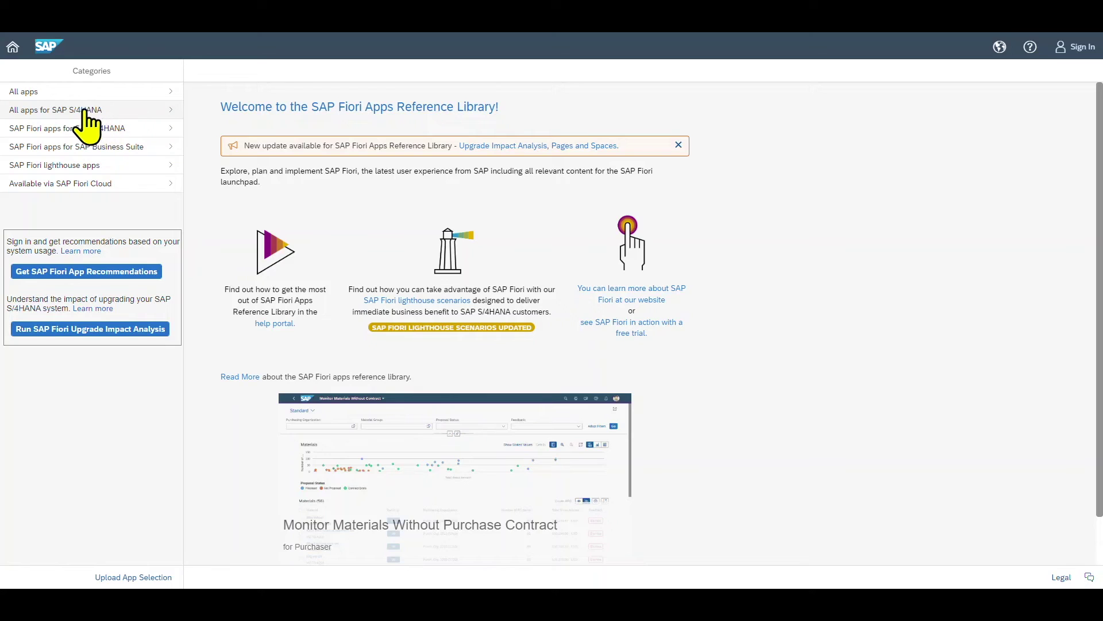
pyautogui.click(95, 112)
pyautogui.click(95, 121)
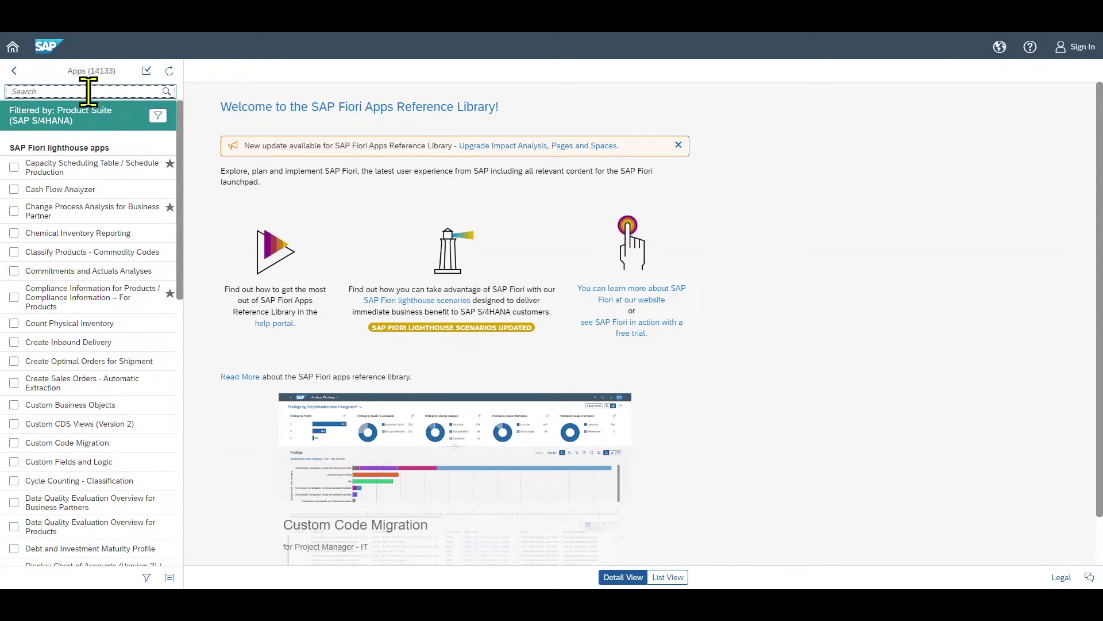
# - Find Post Parked Document and copy semantic object ParkedJournalEntry from its implementation information
pyautogui.write('post parked docum')
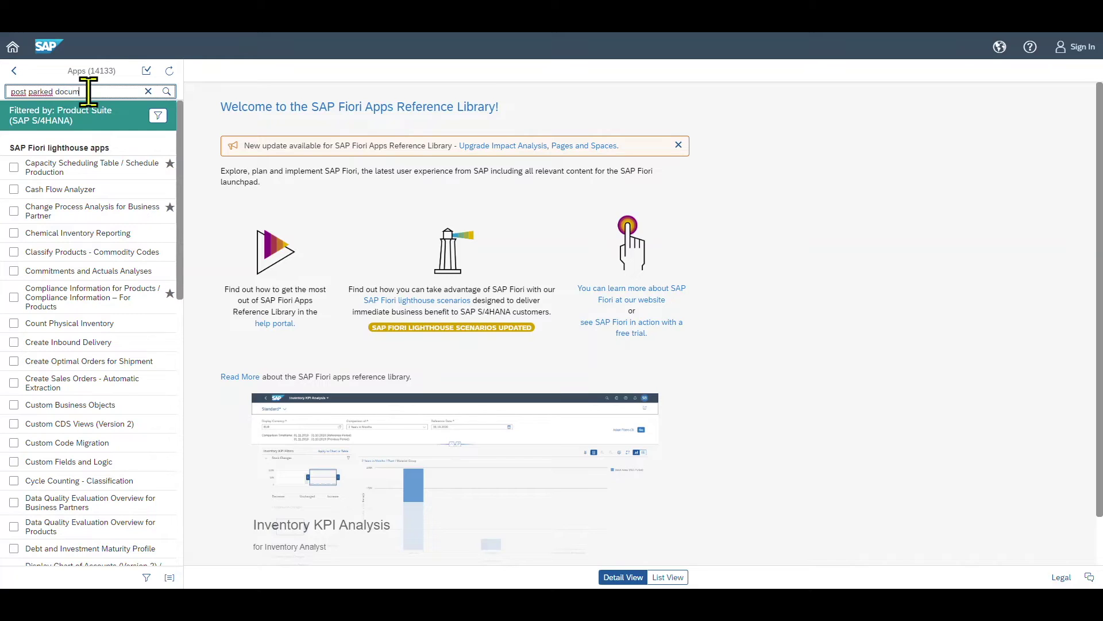
pyautogui.write('ents')
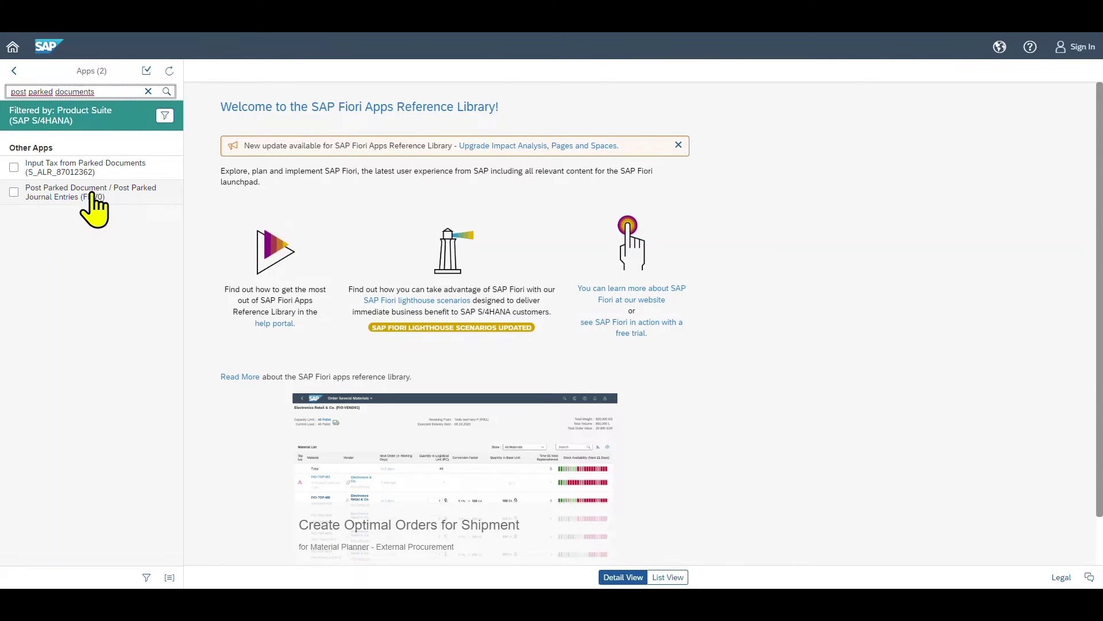
pyautogui.click(86, 194)
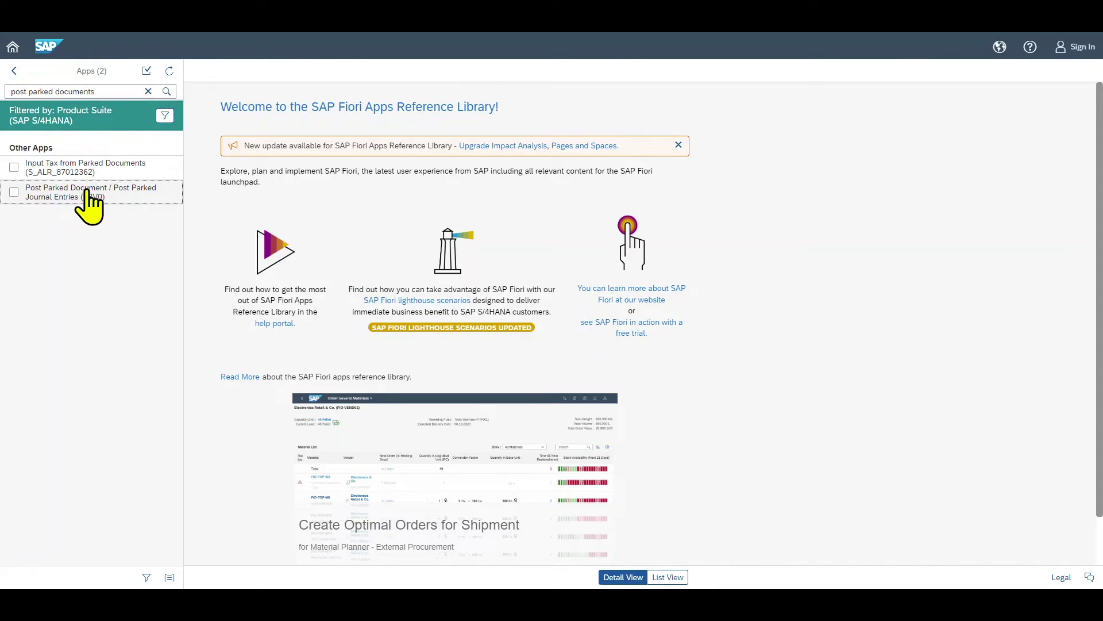
pyautogui.click(341, 265)
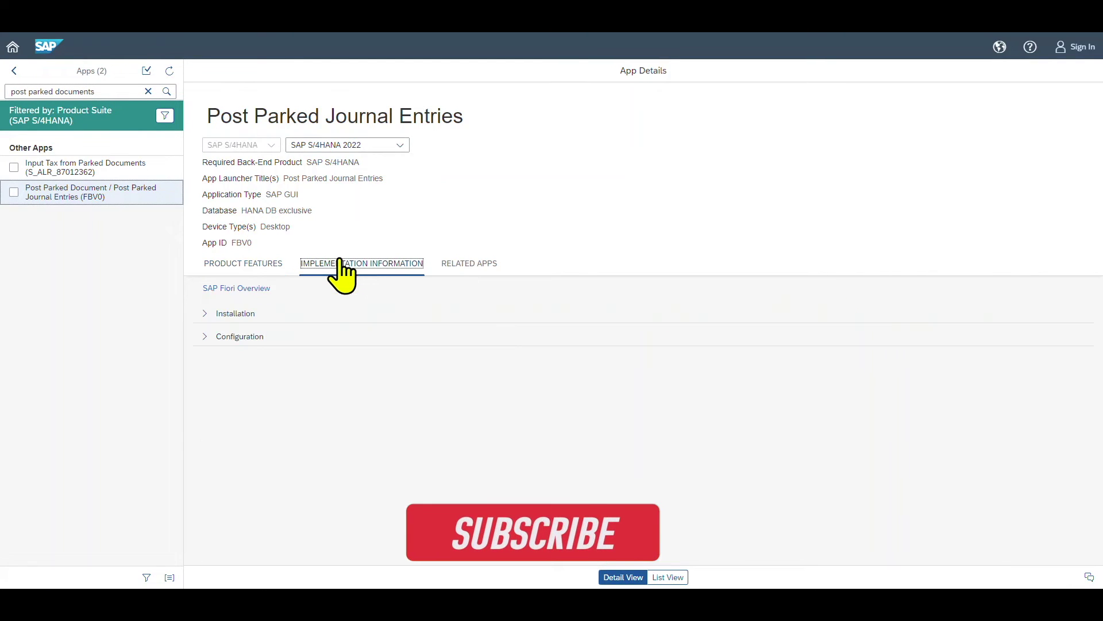
pyautogui.click(203, 336)
pyautogui.scroll(-5, 313, 370)
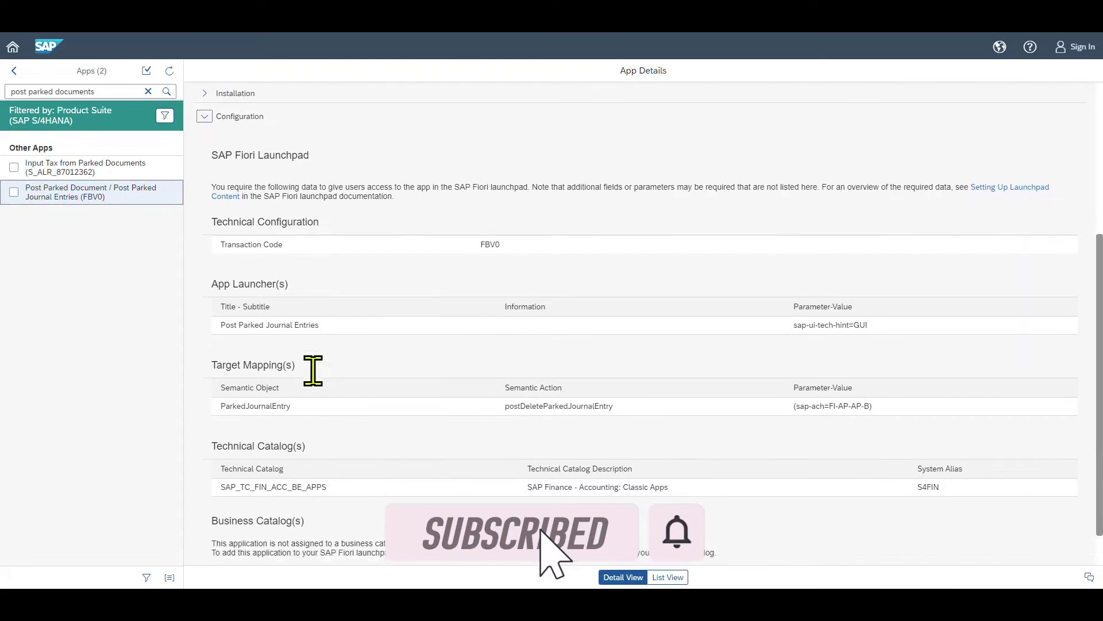
pyautogui.scroll(-1, 313, 370)
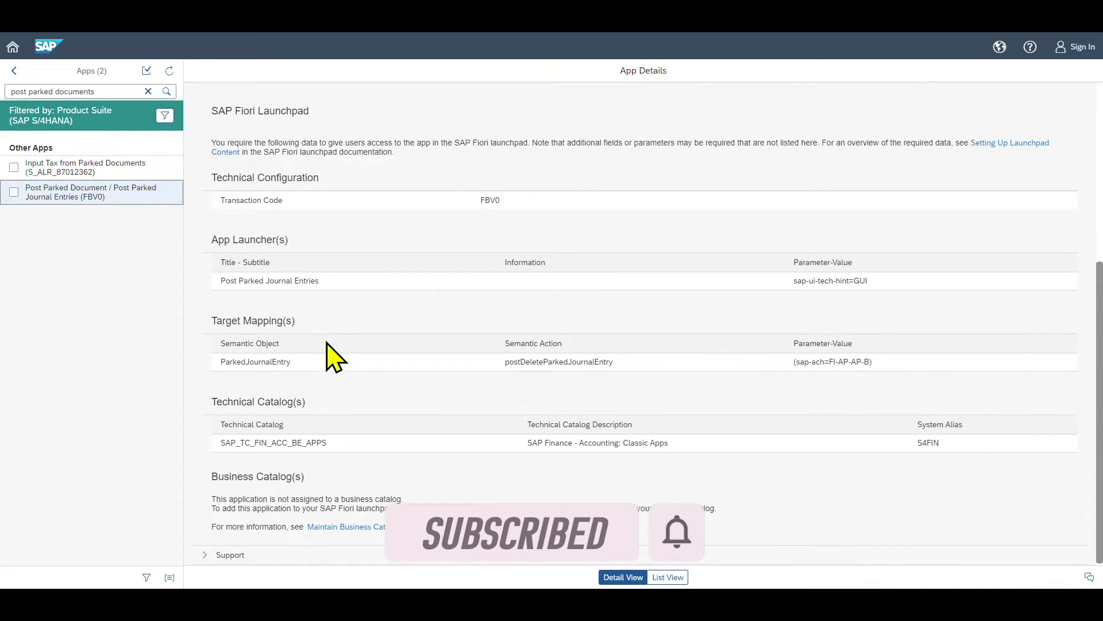
pyautogui.moveTo(292, 362); pyautogui.dragTo(220, 363)
pyautogui.hotkey('ctrl', 'c')
pyautogui.click(253, 103)
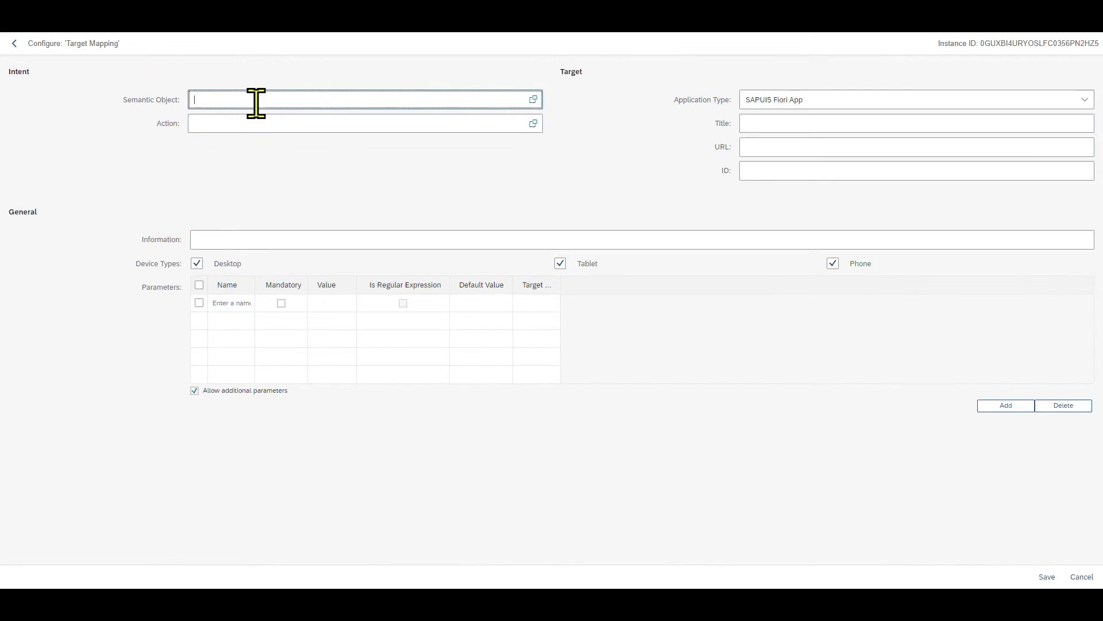
# - Fill in semantic object ParkedJournalEntry, action postDeleteParkedJournalEntry and title 'Post Parked Document'
pyautogui.hotkey('ctrl', 'v')
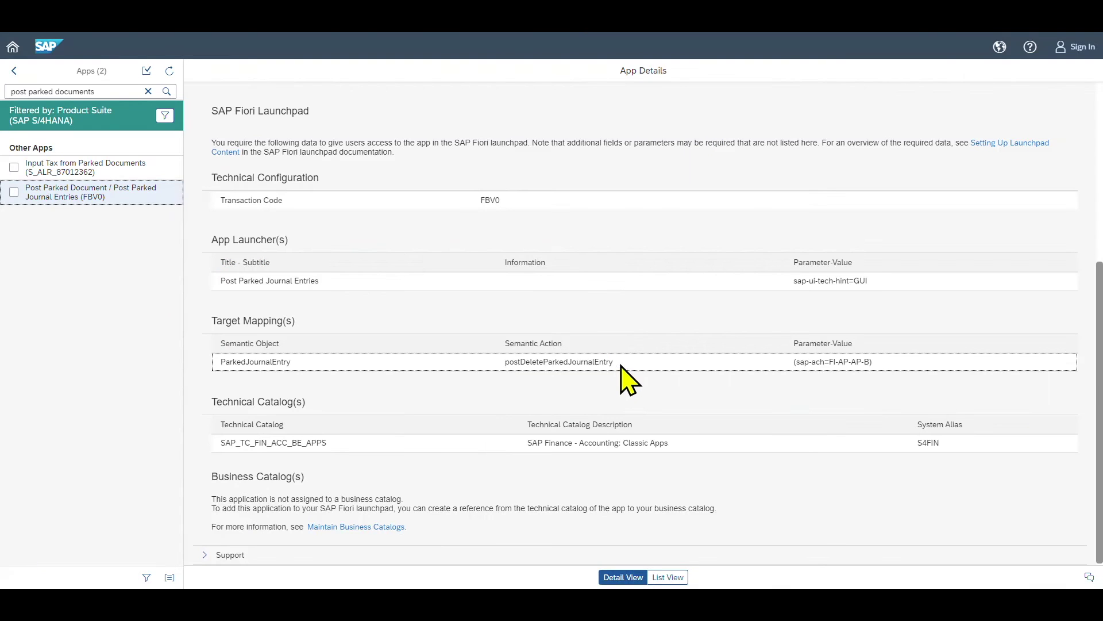
pyautogui.moveTo(617, 363); pyautogui.dragTo(498, 373)
pyautogui.hotkey('ctrl', 'c')
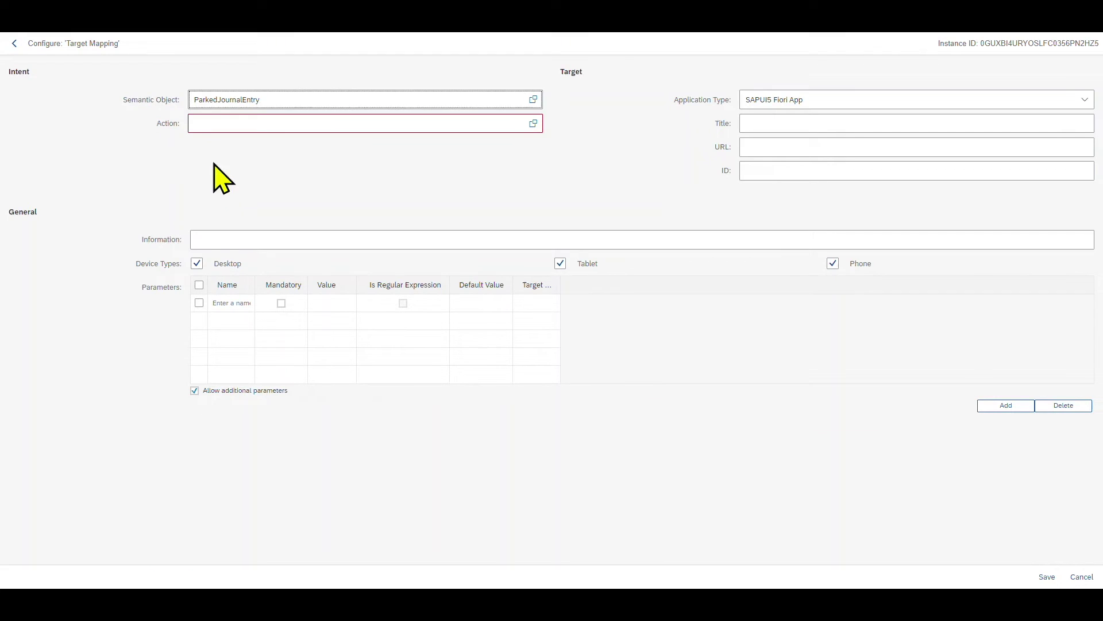
pyautogui.click(222, 124)
pyautogui.hotkey('ctrl', 'v')
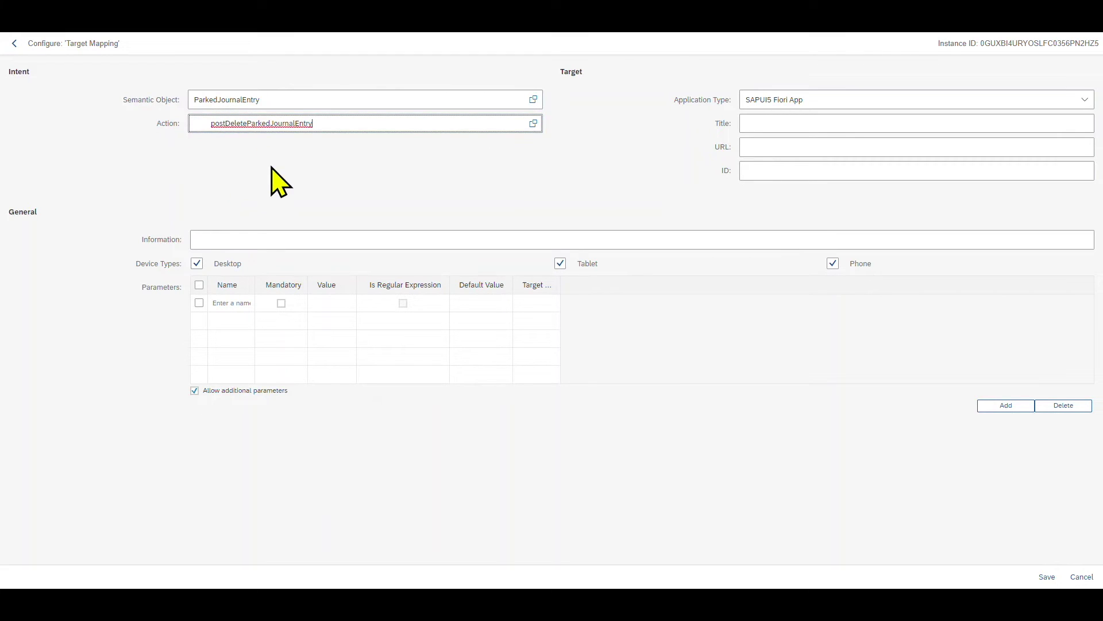
pyautogui.click(760, 124)
pyautogui.write('Post Parked Document')
# - Set the application type to Transaction with transaction code FBV0
pyautogui.click(837, 101)
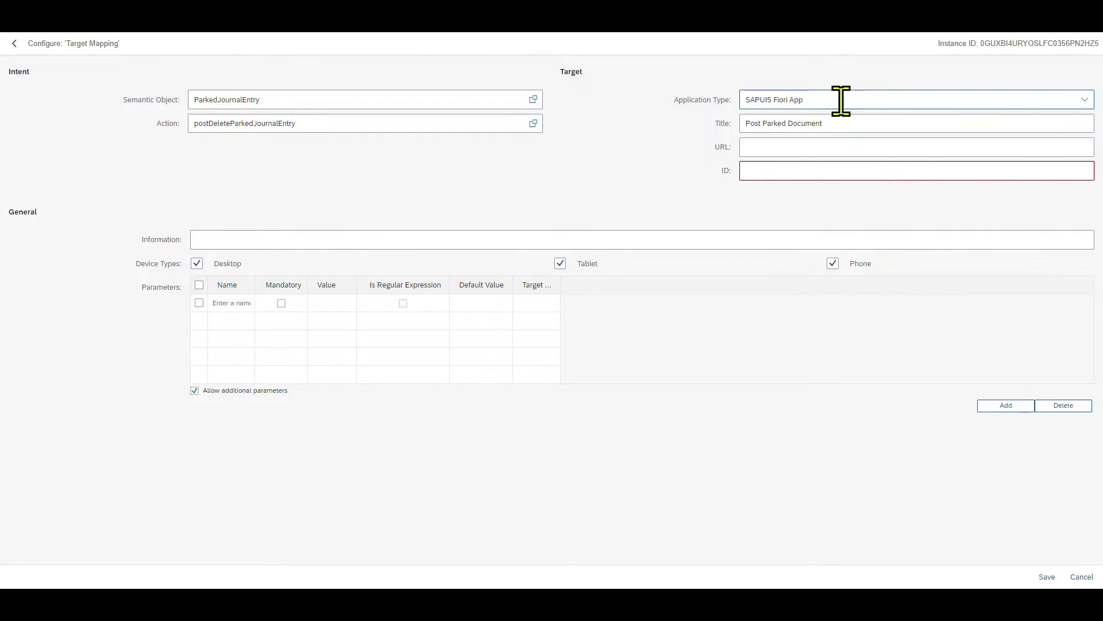
pyautogui.click(807, 99)
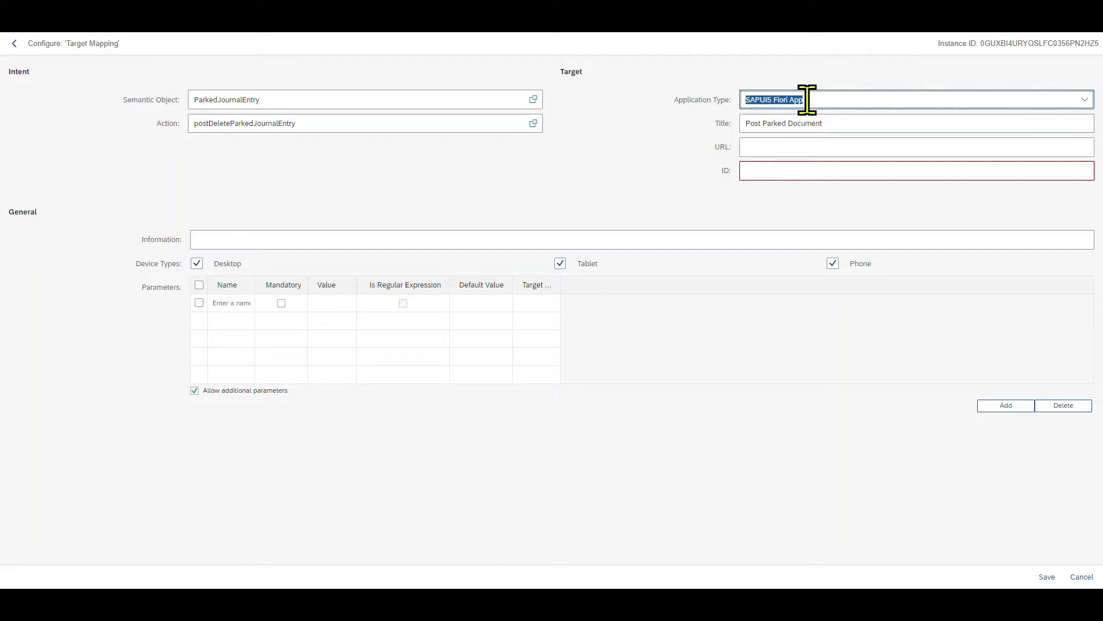
pyautogui.click(878, 162)
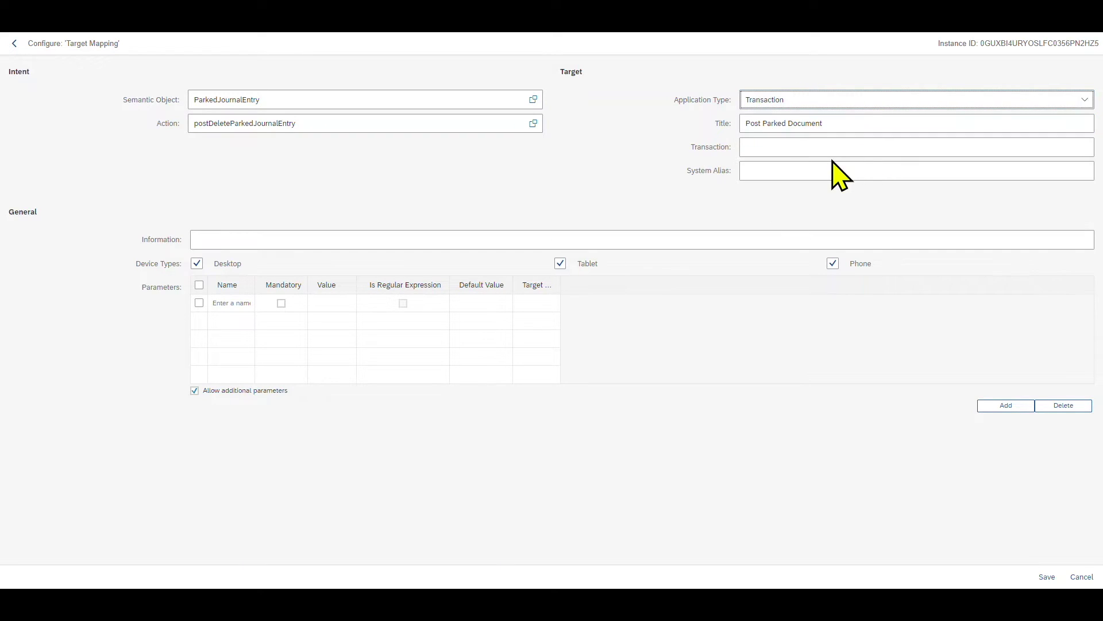
pyautogui.click(762, 148)
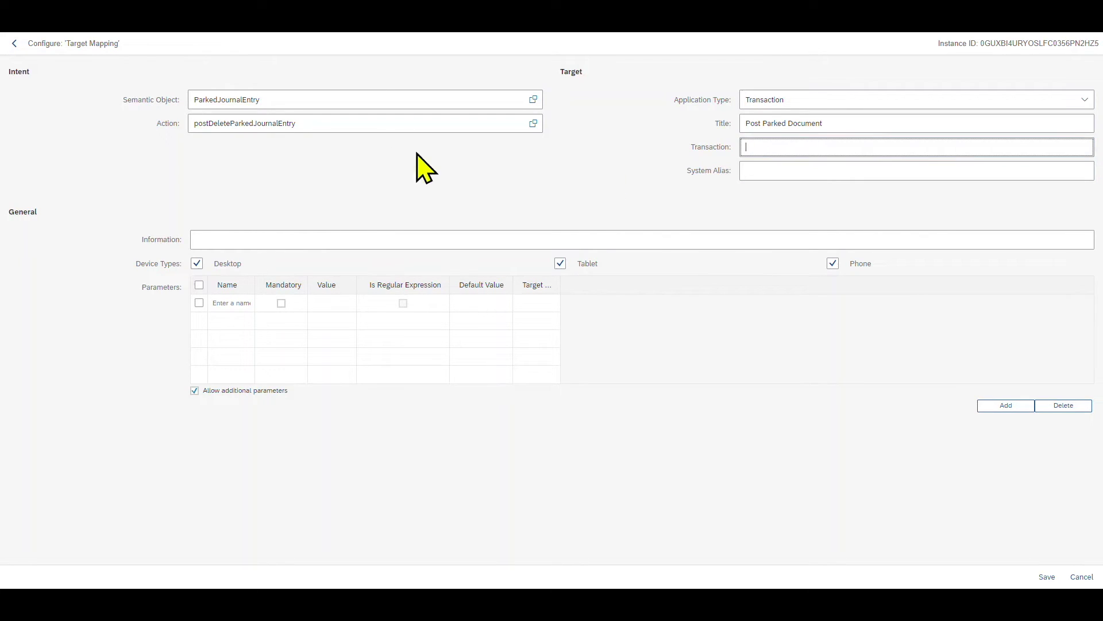
pyautogui.click(370, 35)
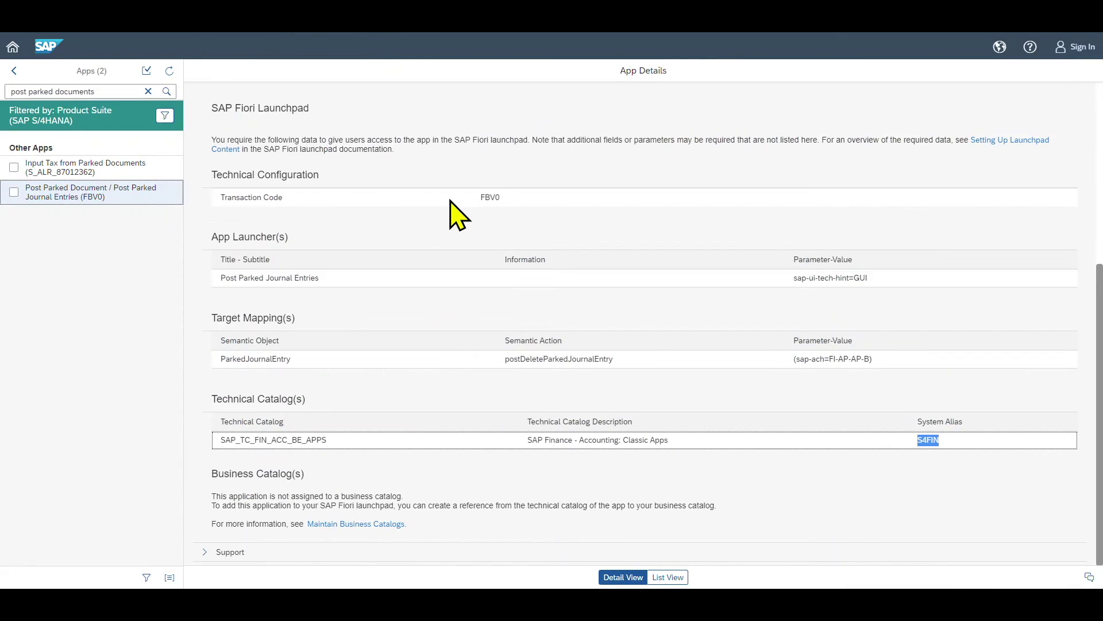
pyautogui.moveTo(500, 198); pyautogui.dragTo(480, 201)
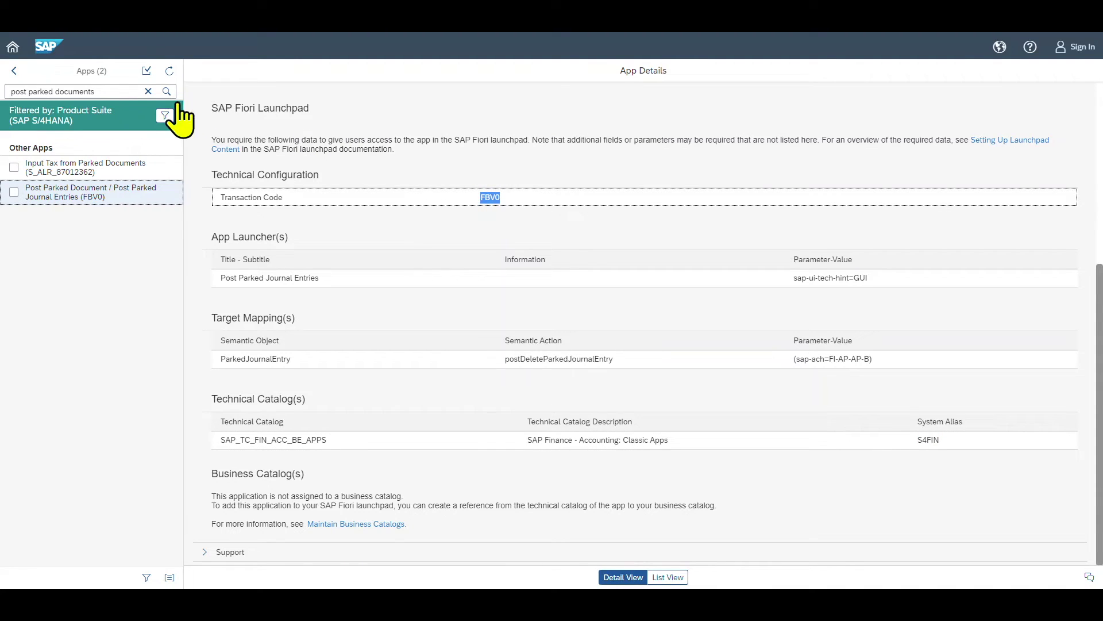
pyautogui.click(155, 32)
# - Set system alias S4FIN and save the target mapping
pyautogui.click(386, 33)
pyautogui.moveTo(942, 439); pyautogui.dragTo(918, 447)
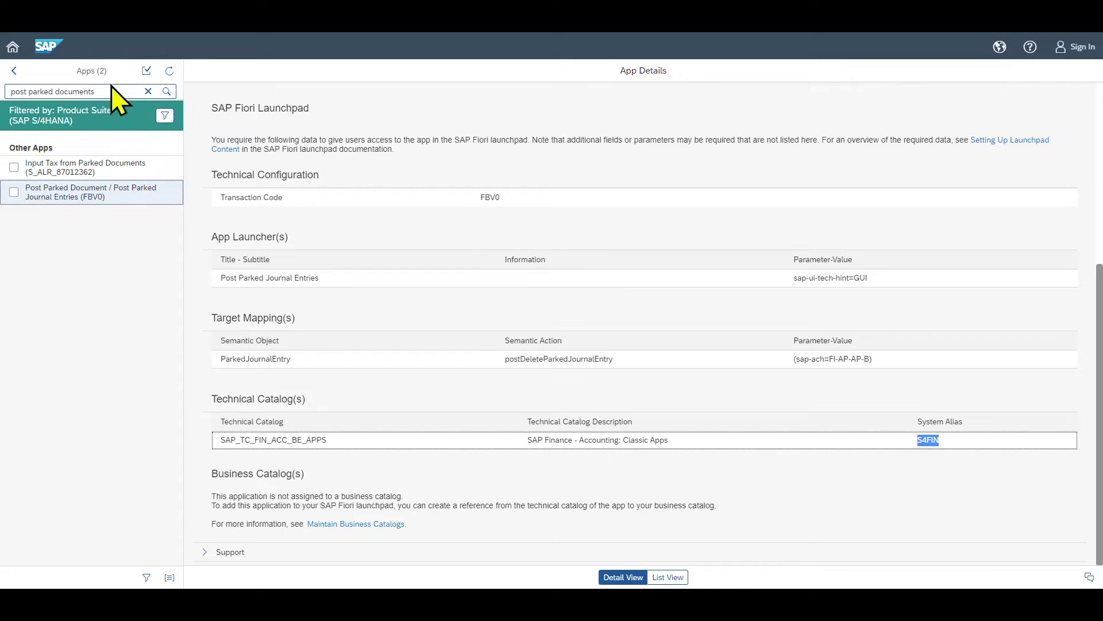
pyautogui.click(103, 34)
pyautogui.click(1047, 576)
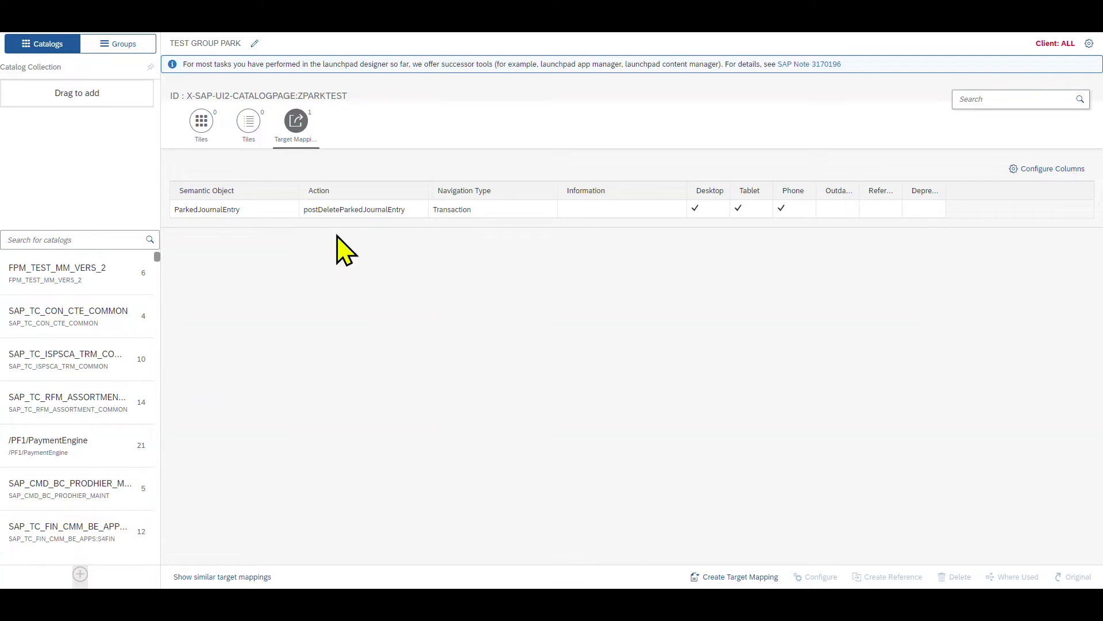
# - Begin adding a new tile on the TEST GROUP PARK Tiles tab
pyautogui.click(201, 120)
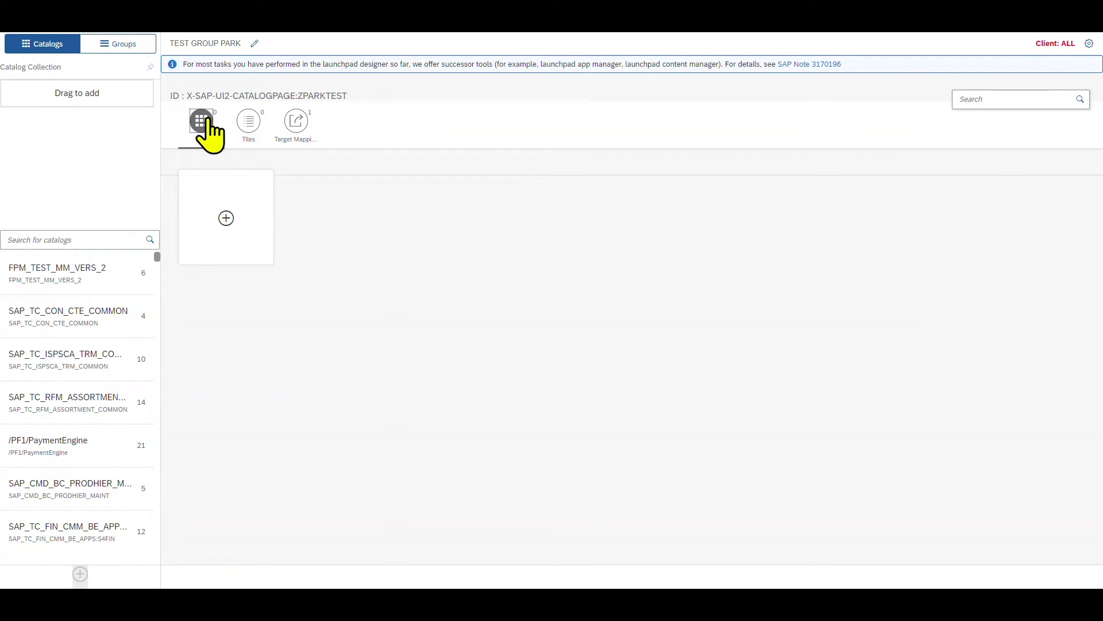
pyautogui.click(224, 217)
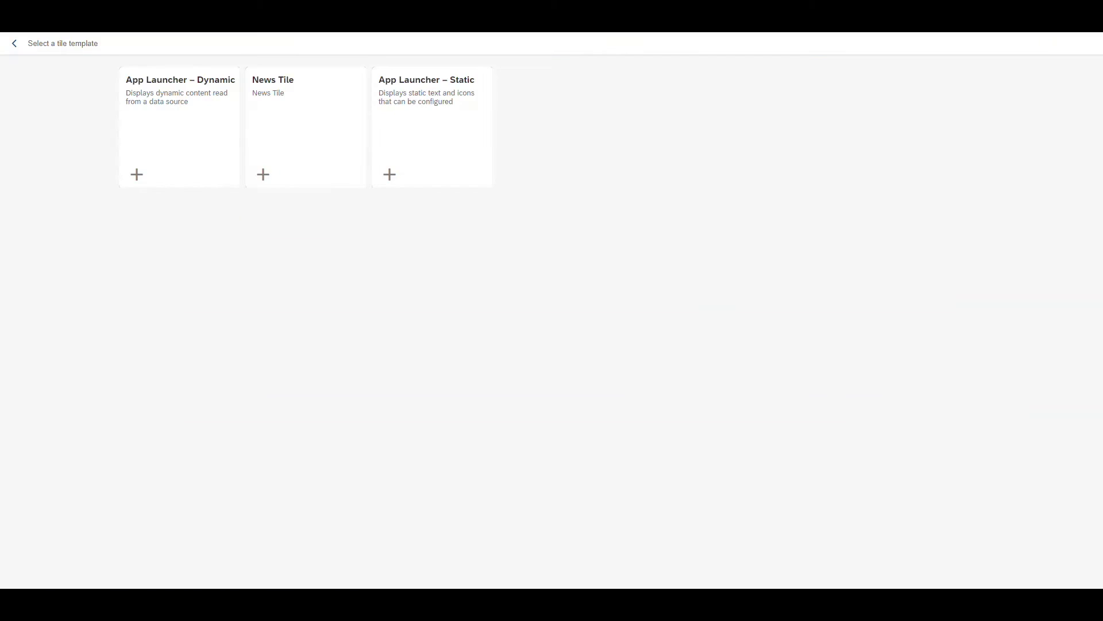
# - Create a static app launcher tile titled 'Post Parked Documents', subtitle For FI, keywords Parked
pyautogui.click(423, 125)
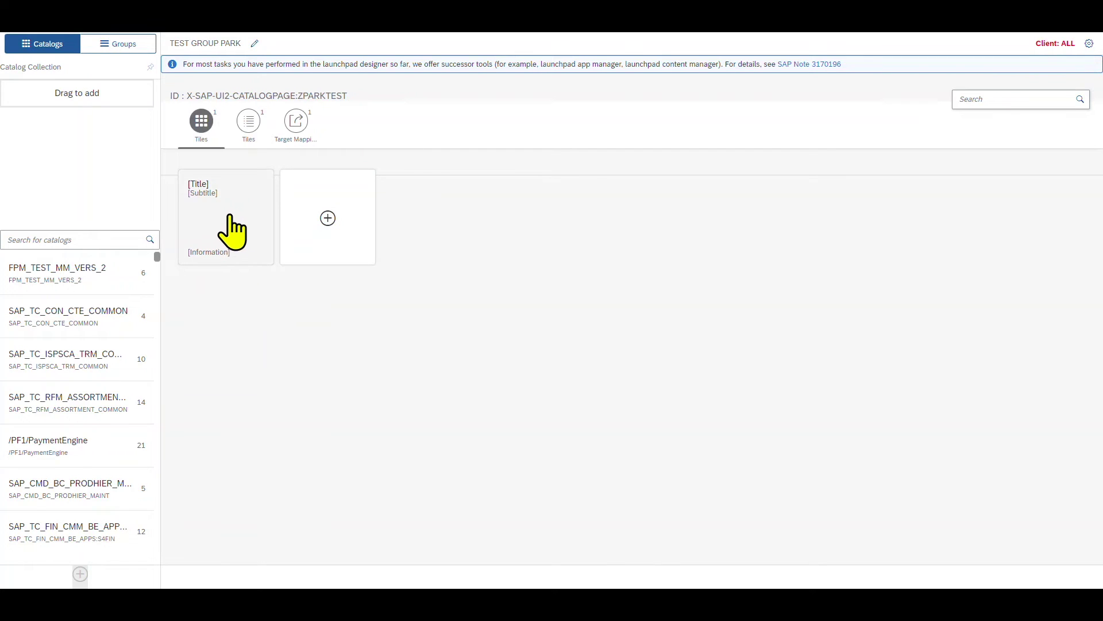
pyautogui.click(235, 212)
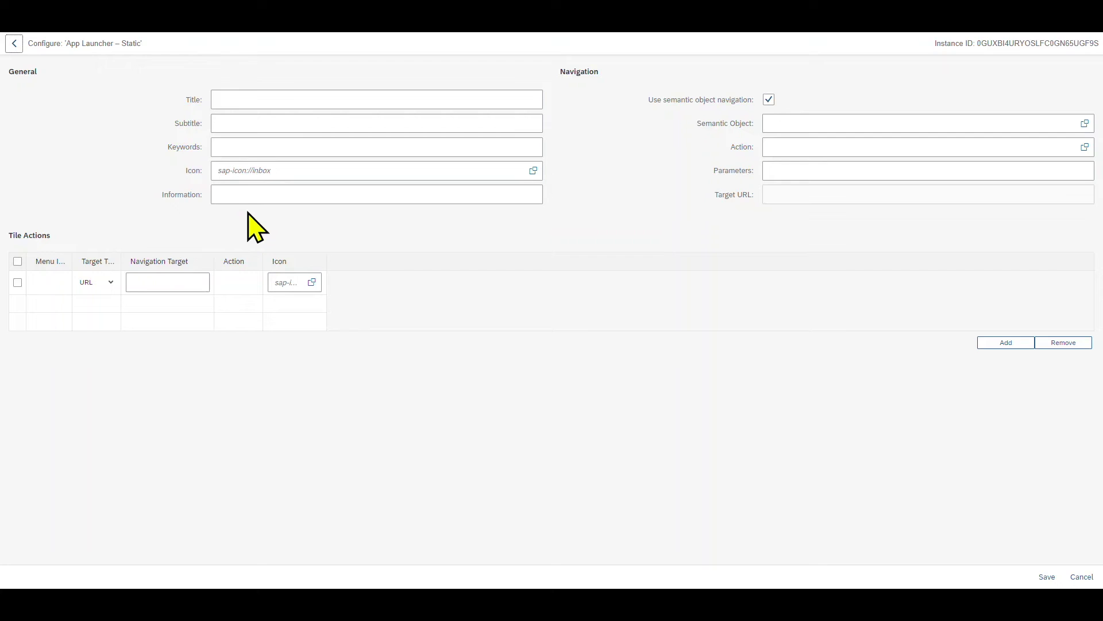
pyautogui.click(298, 106)
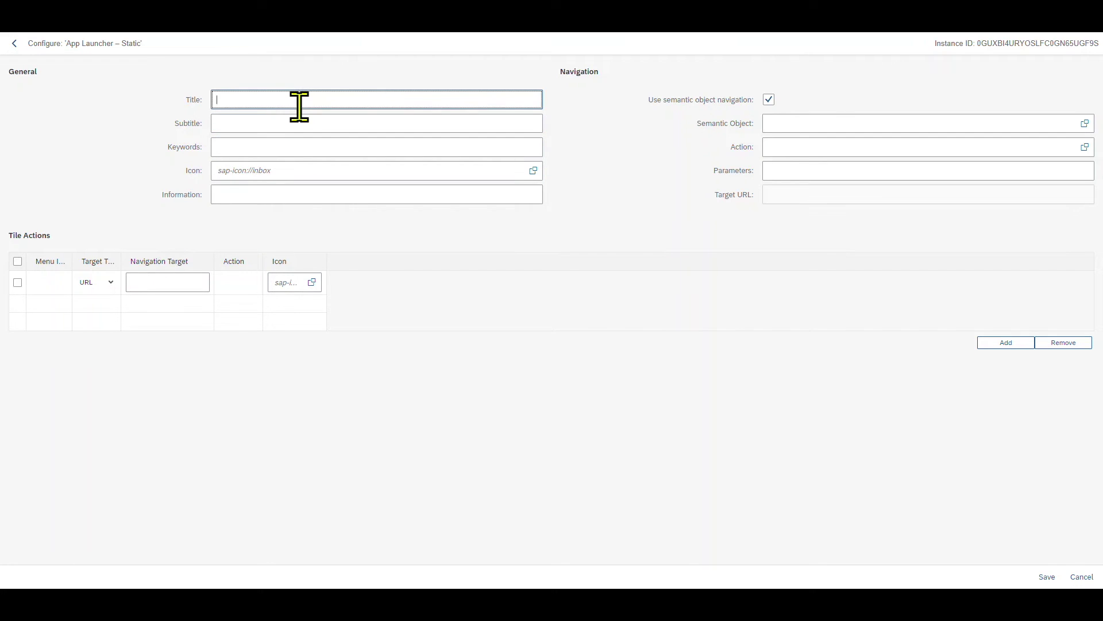
pyautogui.write('Post Parked Documents')
pyautogui.press('Tab')
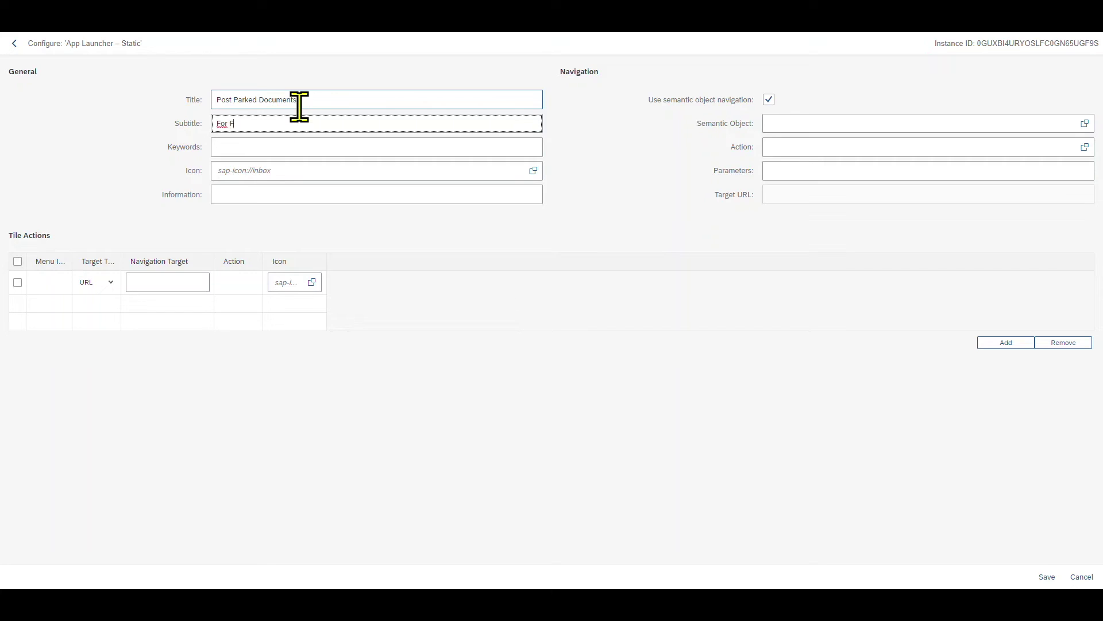
pyautogui.click(290, 146)
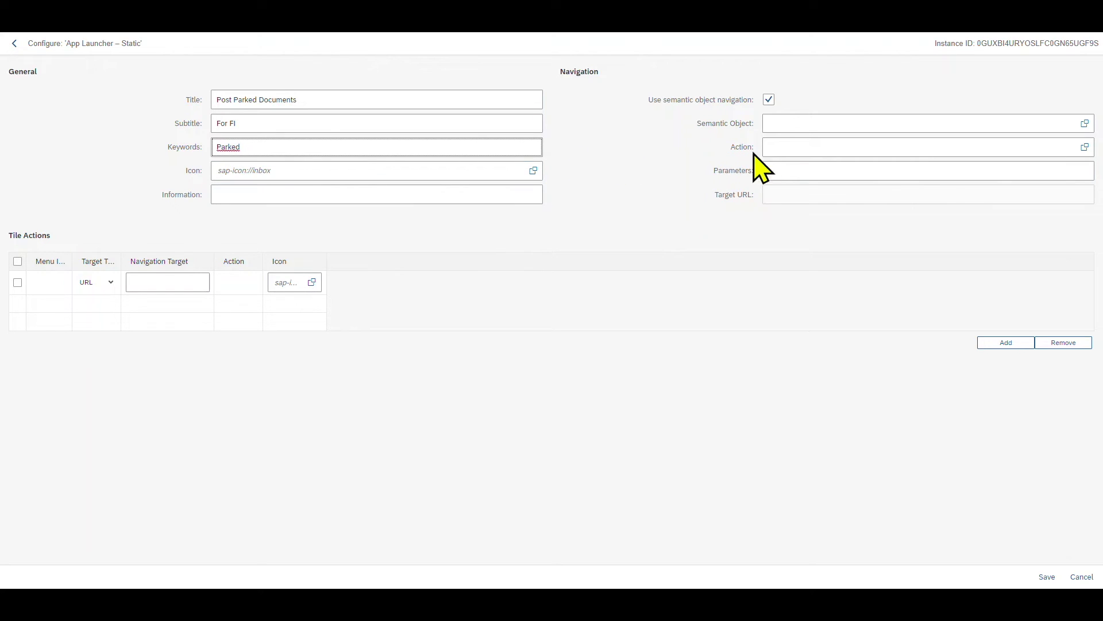
# - Set the tile's navigation to ParkedJournalEntry / postDeleteParkedJournalEntry and save it
pyautogui.click(784, 129)
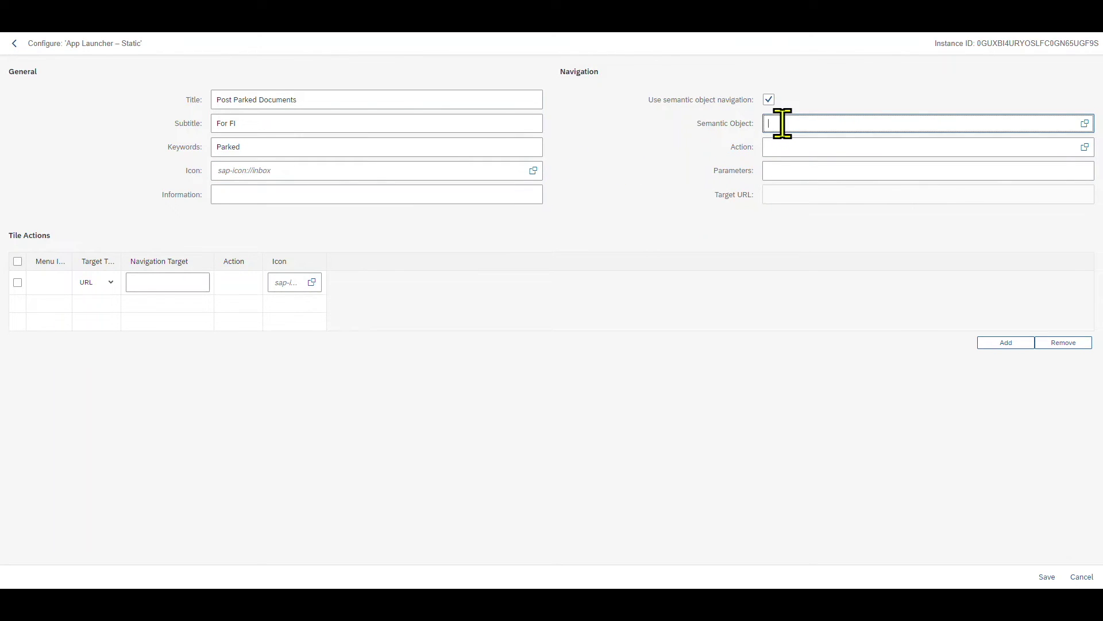
pyautogui.click(790, 147)
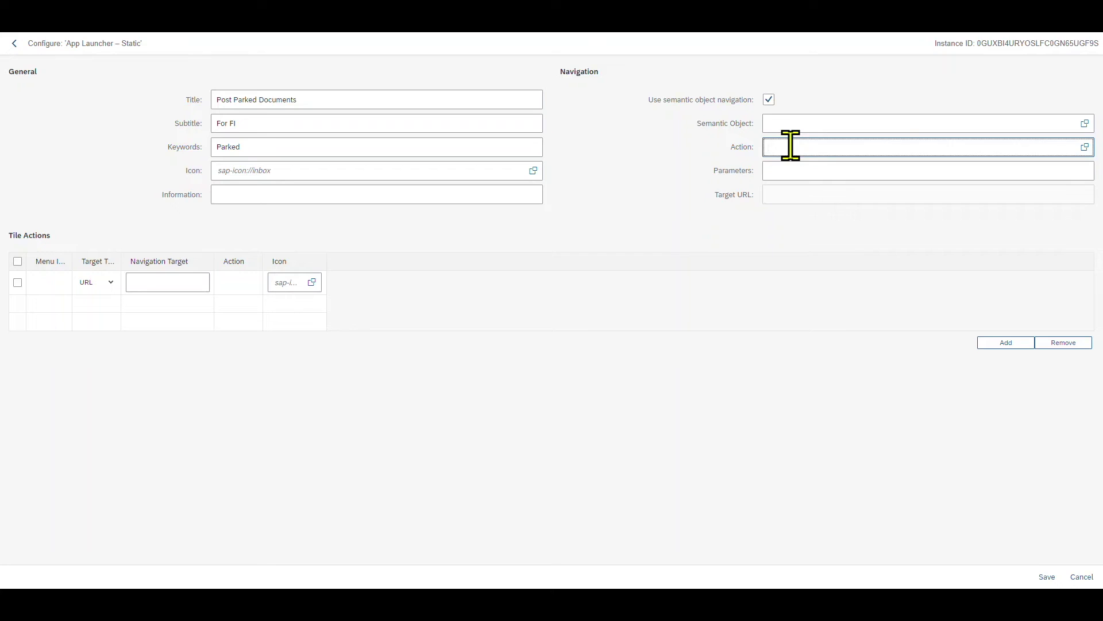
pyautogui.click(849, 123)
pyautogui.write('ParkedJournalEntry')
pyautogui.click(852, 146)
pyautogui.write('postDeleteParkedJournalEntry')
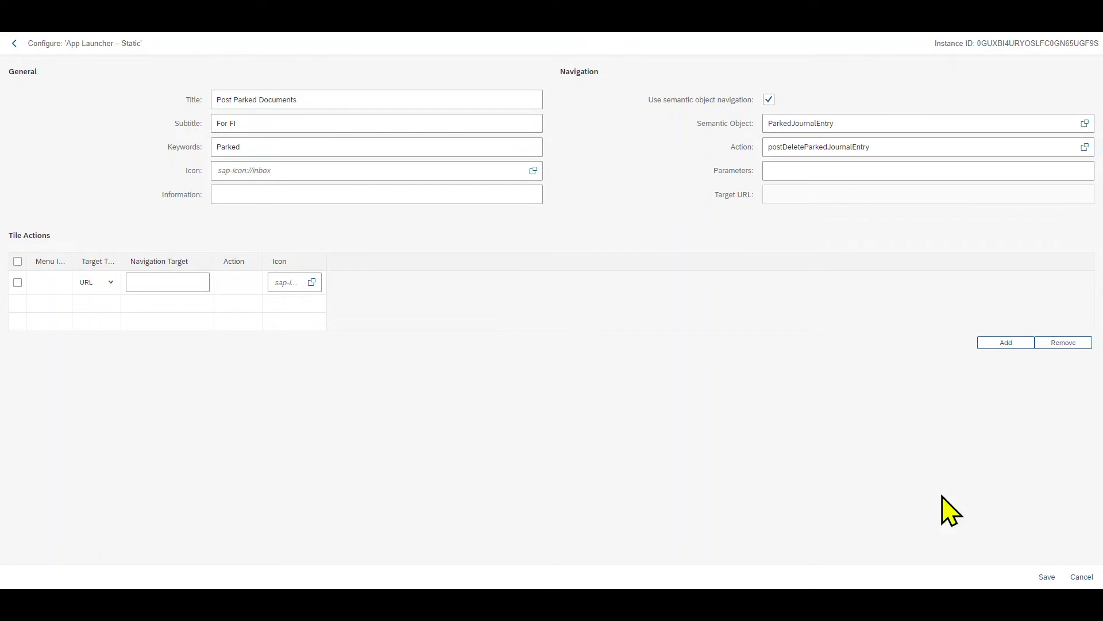
pyautogui.click(1046, 576)
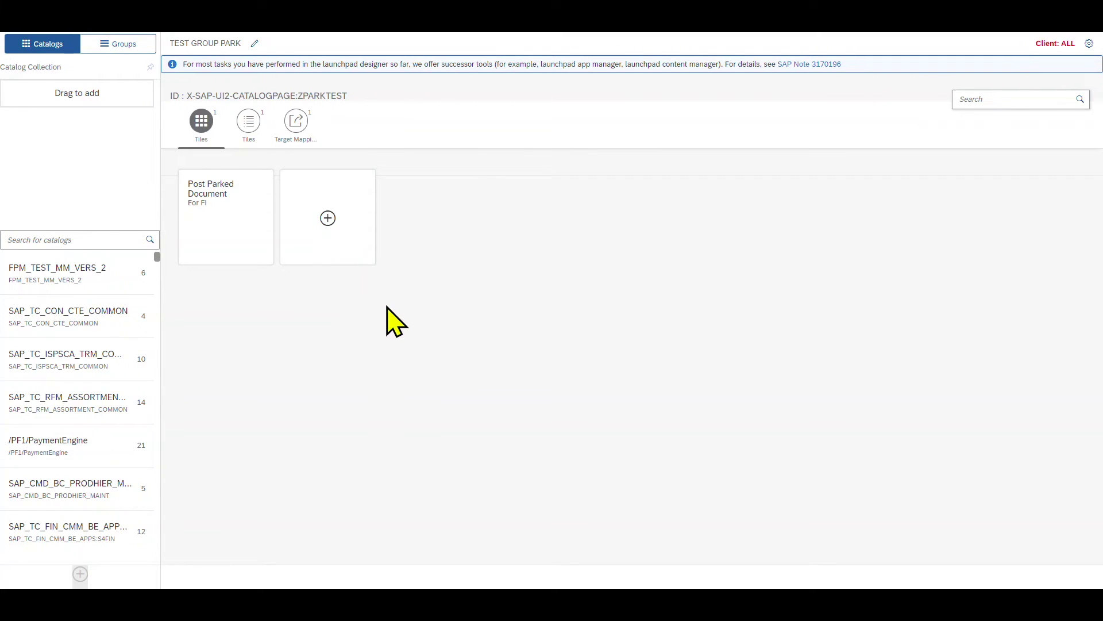
# - Create and save the group 'Group for parked documents' with ID ZPARK
pyautogui.click(122, 46)
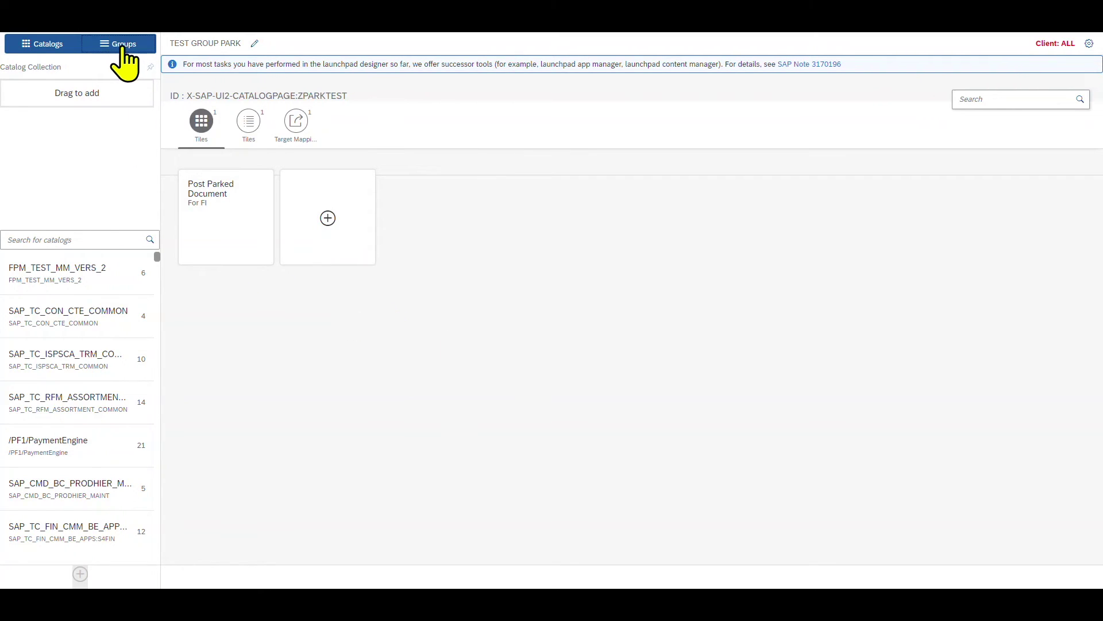
pyautogui.click(81, 574)
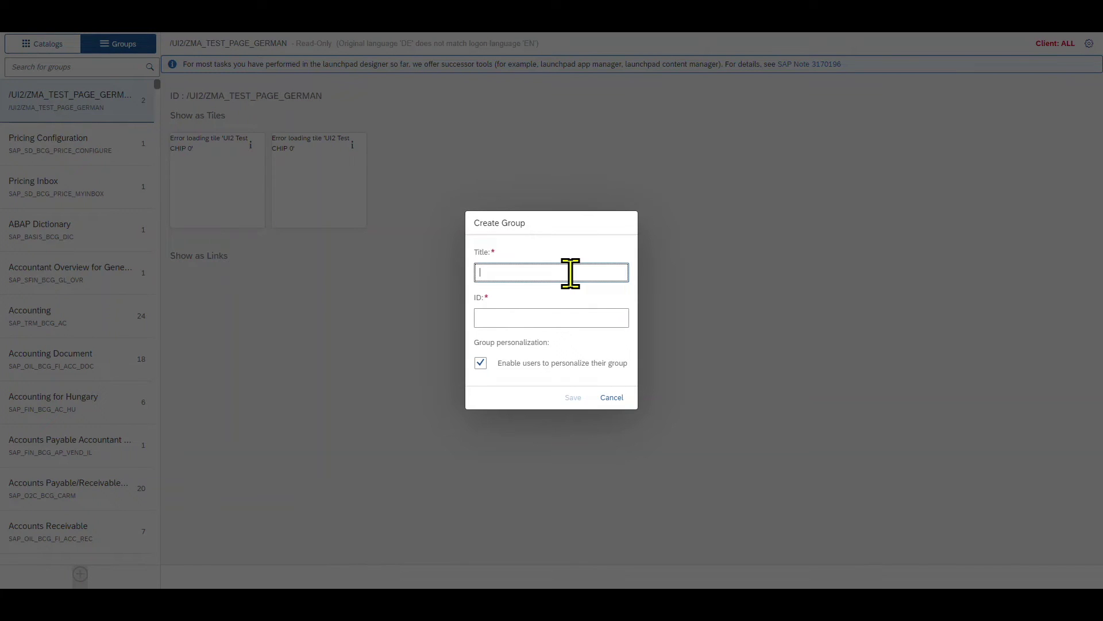
pyautogui.write('Group for parked documents')
pyautogui.press('Tab')
pyautogui.write('ZPARK')
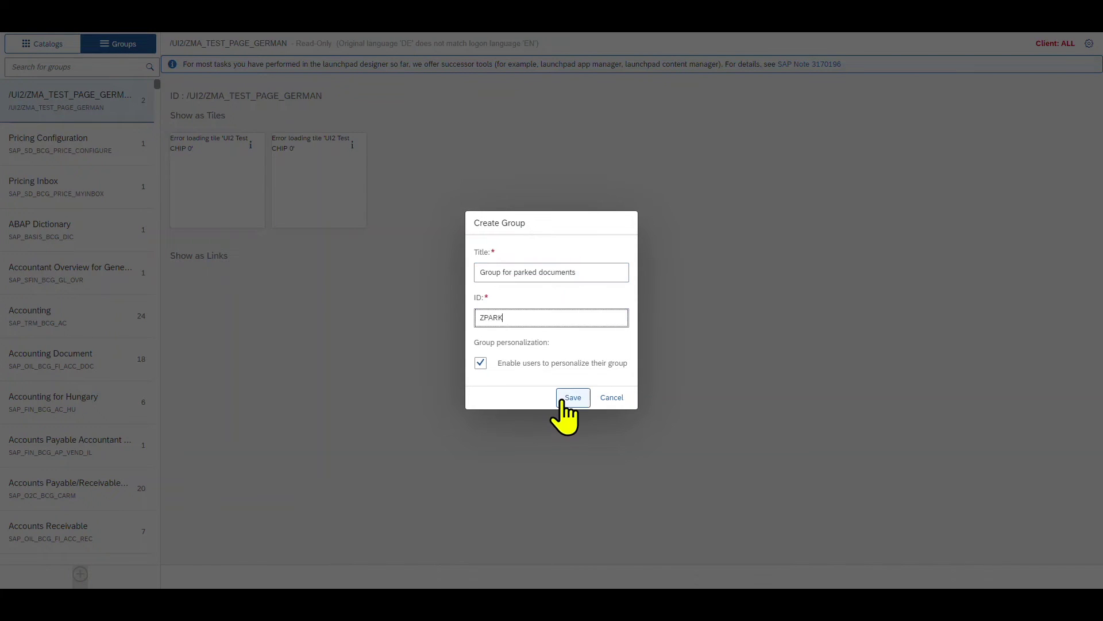
pyautogui.click(573, 397)
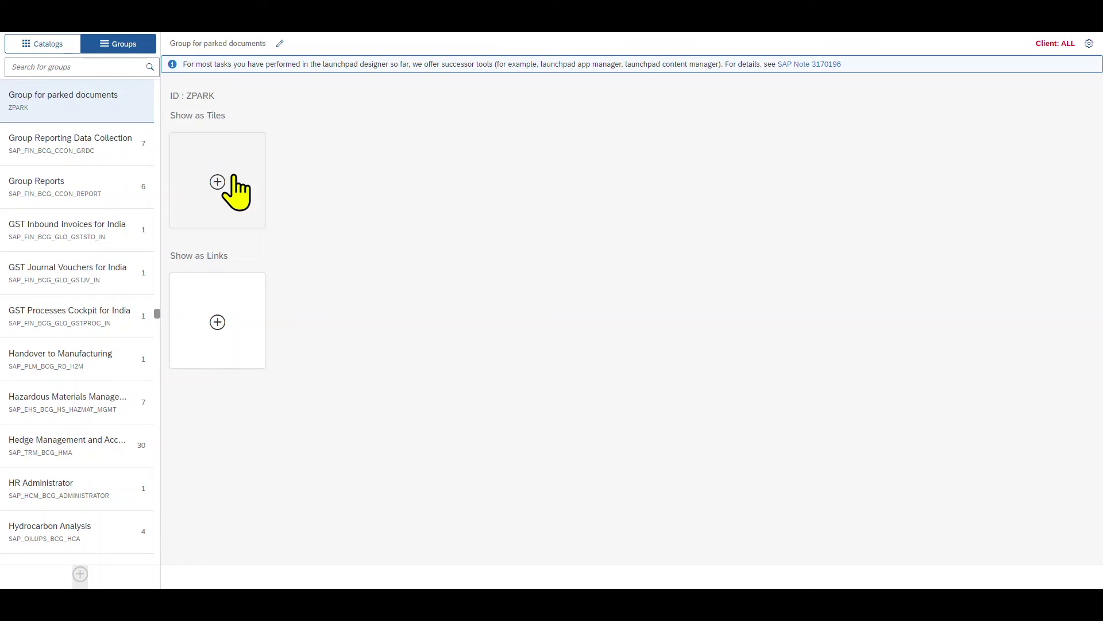
# - Add the Post Parked Document tile from catalog TEST GROUP PARK to the new group
pyautogui.click(238, 194)
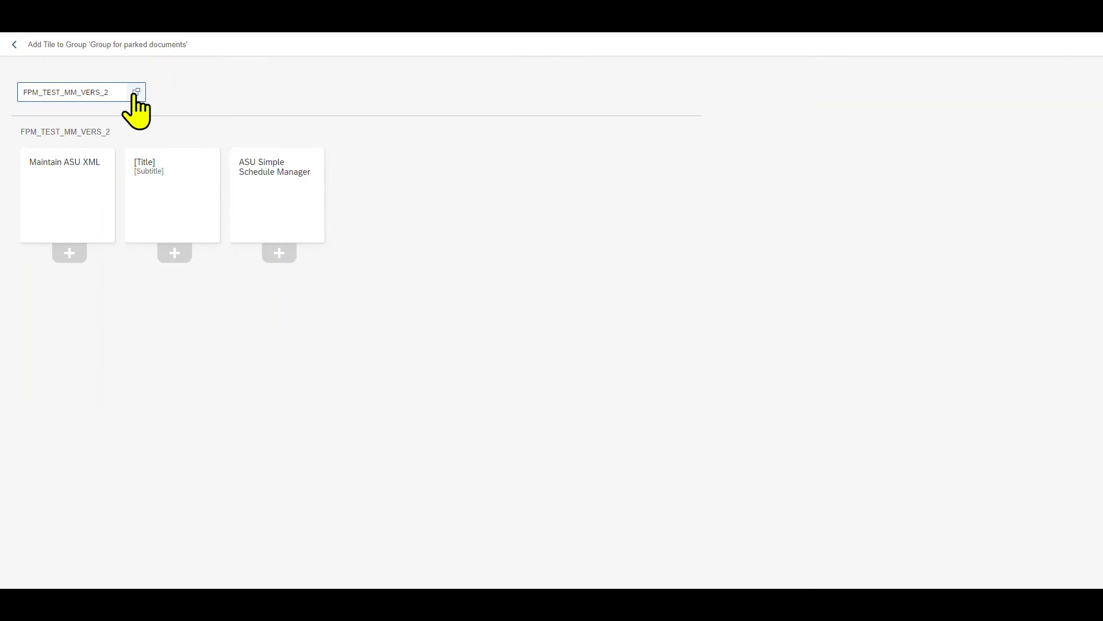
pyautogui.click(136, 91)
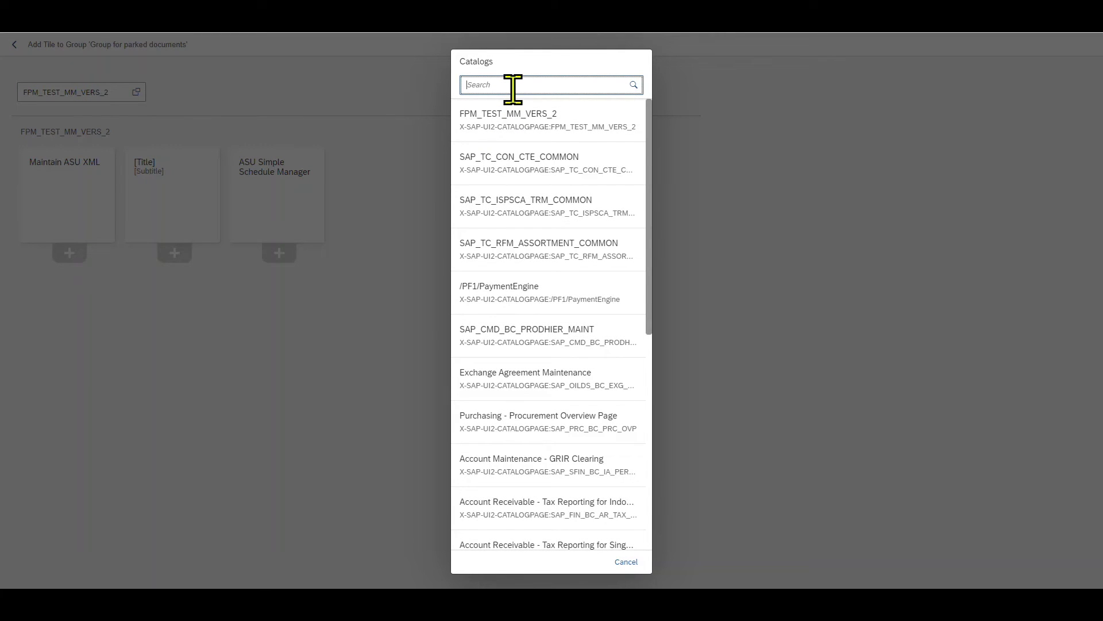
pyautogui.click(513, 86)
pyautogui.write('park')
pyautogui.click(513, 228)
pyautogui.click(74, 258)
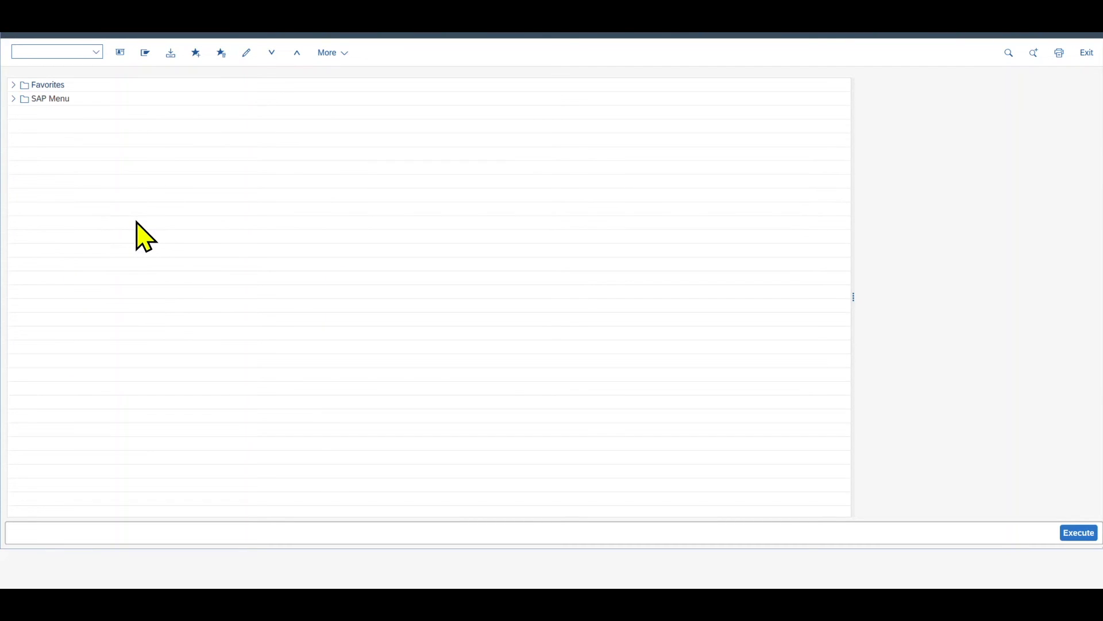
# - In PFCG, save single role Z_TEST_FIORI_APP with description 'Test Role' and show its menu
pyautogui.write('cg')
pyautogui.press('Return')
pyautogui.write('Z_TEST_FIORI_APP')
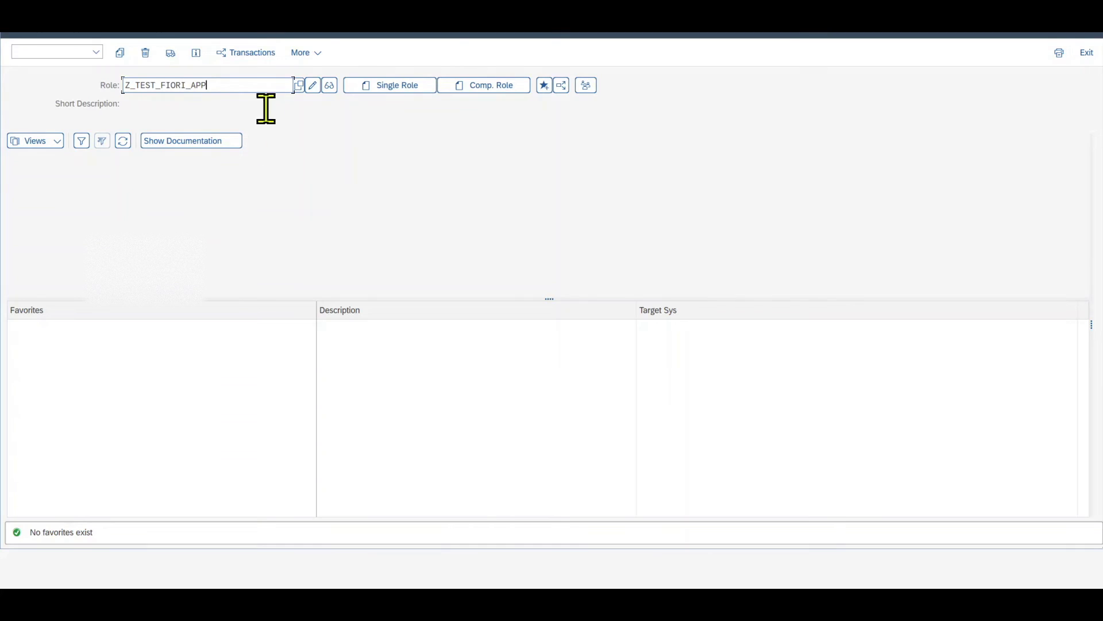
pyautogui.click(370, 88)
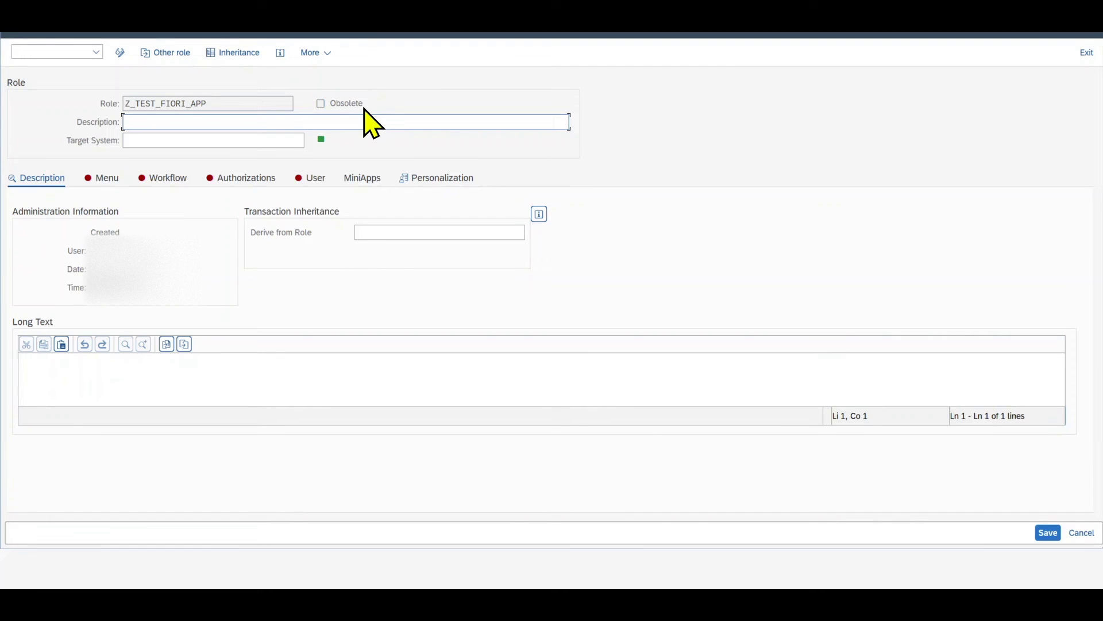
pyautogui.write('Test Role')
pyautogui.click(1053, 535)
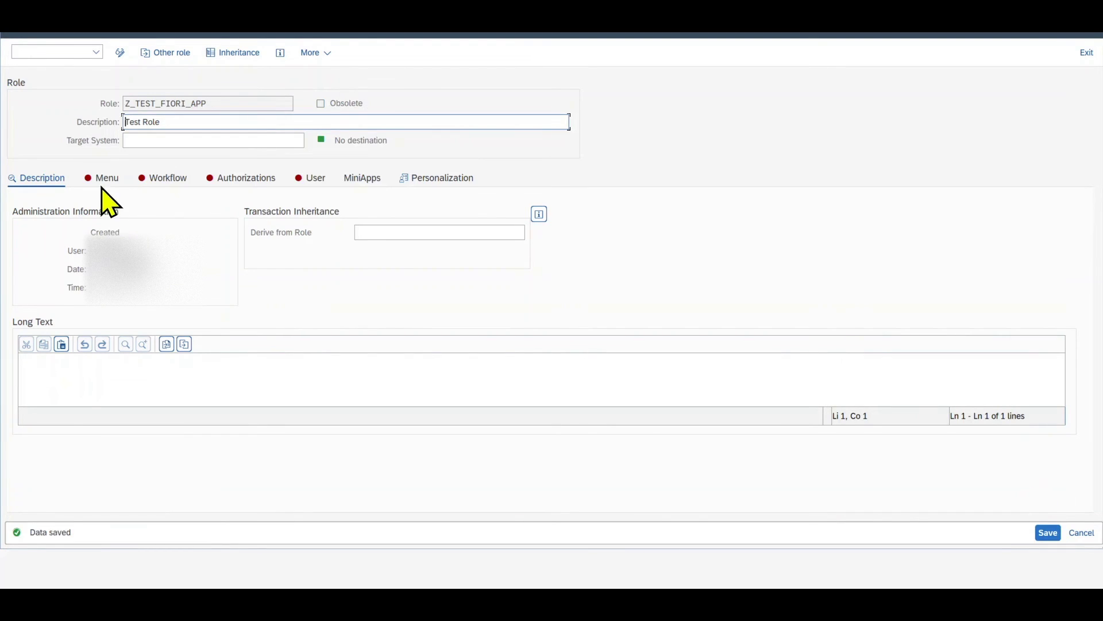
pyautogui.click(106, 178)
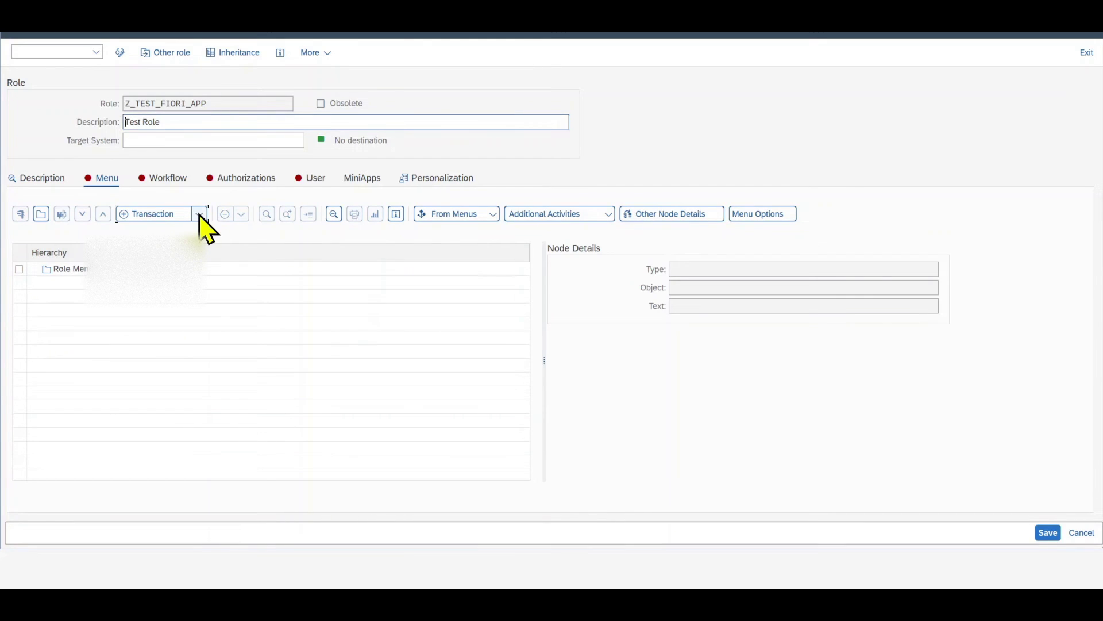
# - Add launchpad group ZTEST to the role menu
pyautogui.click(199, 215)
pyautogui.moveTo(225, 326)
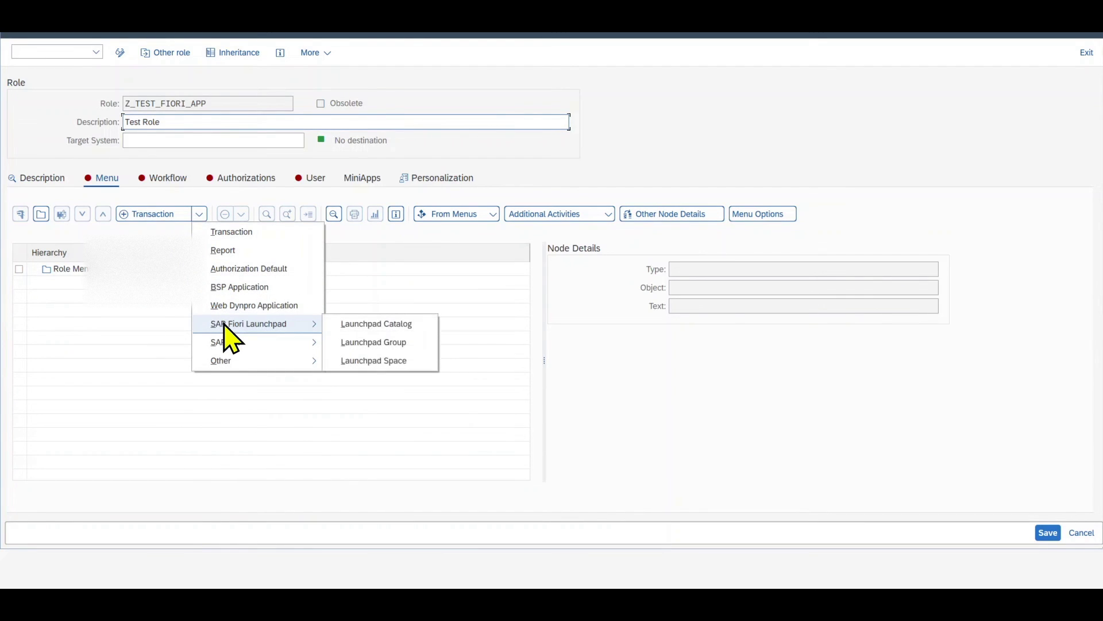
pyautogui.click(374, 343)
pyautogui.click(487, 296)
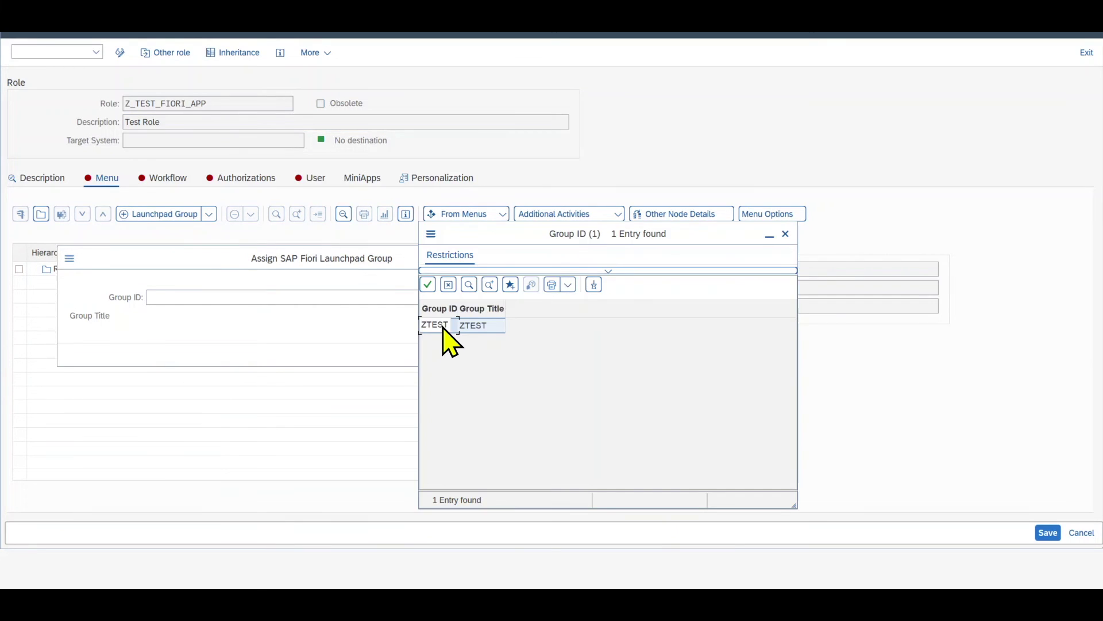
pyautogui.doubleClick(443, 329)
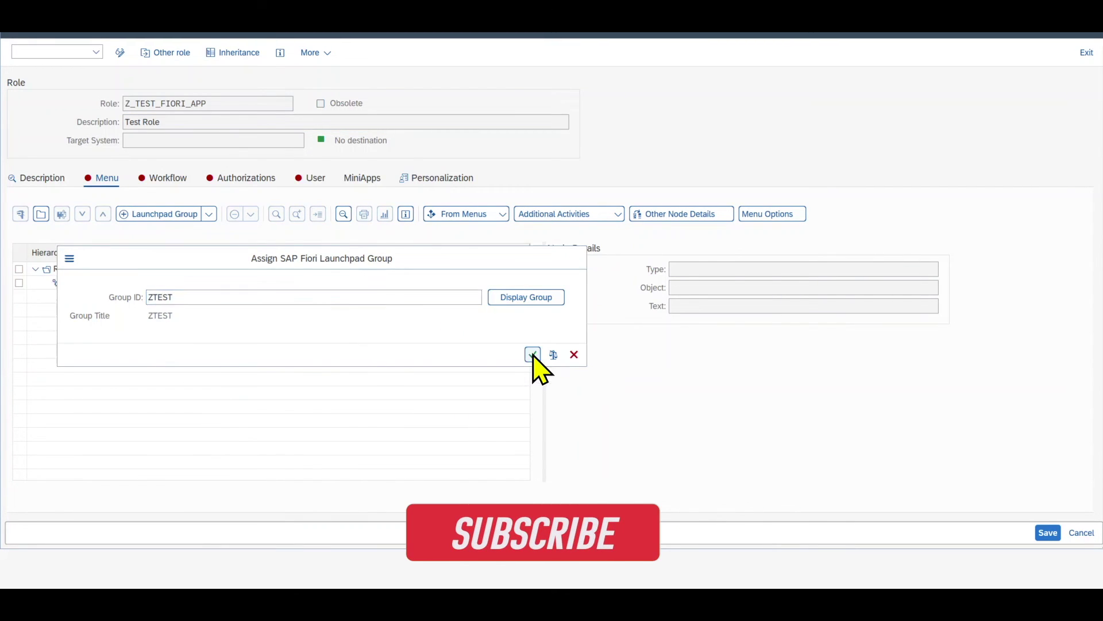
pyautogui.click(529, 356)
# - Add launchpad catalog ZPARKTEST (TEST GROUP PARK) to the role menu
pyautogui.click(208, 216)
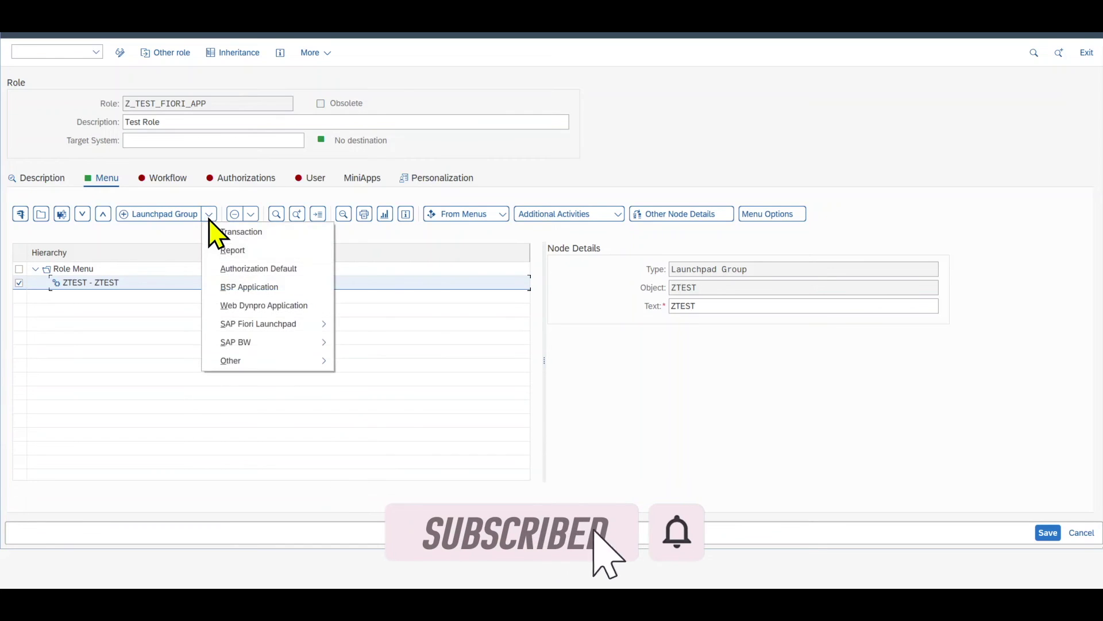
pyautogui.moveTo(248, 325)
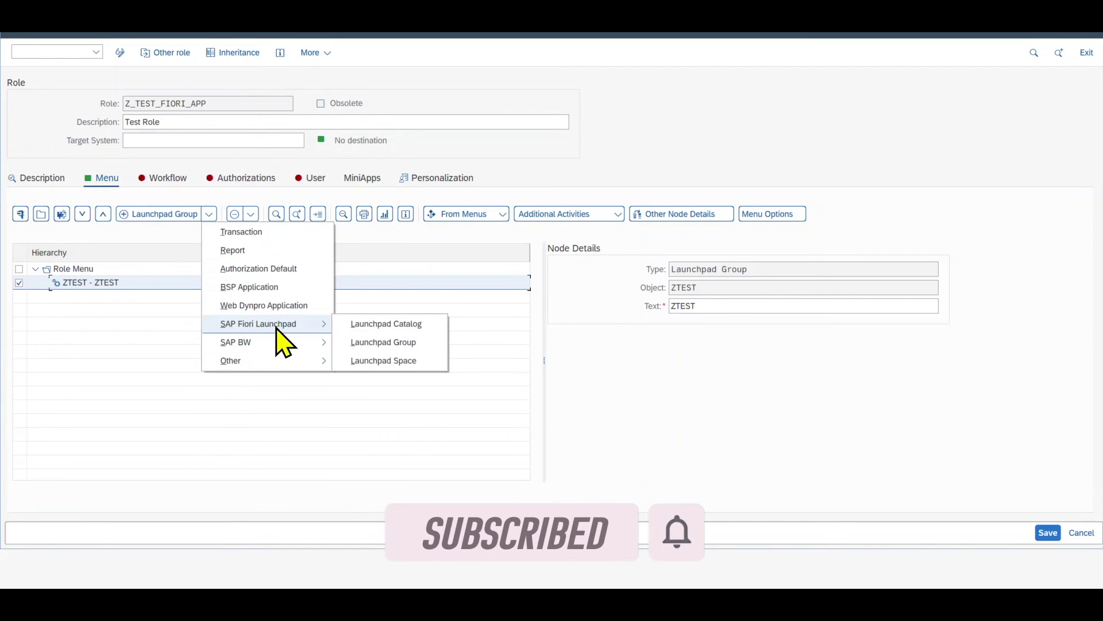
pyautogui.click(365, 327)
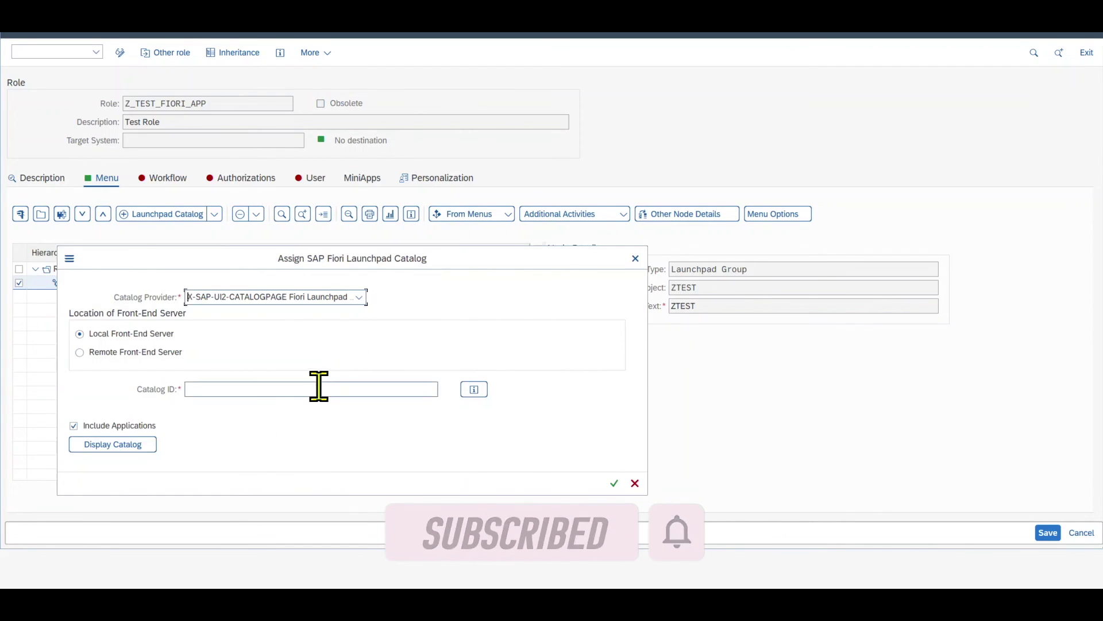
pyautogui.click(345, 387)
pyautogui.press('F4')
pyautogui.doubleClick(391, 280)
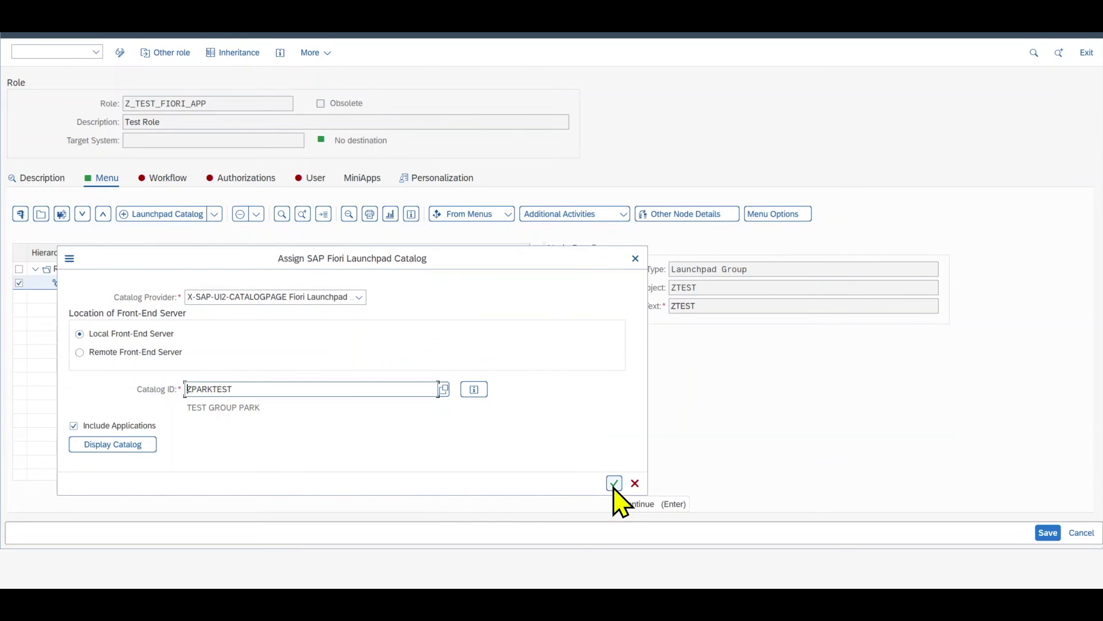
pyautogui.click(613, 483)
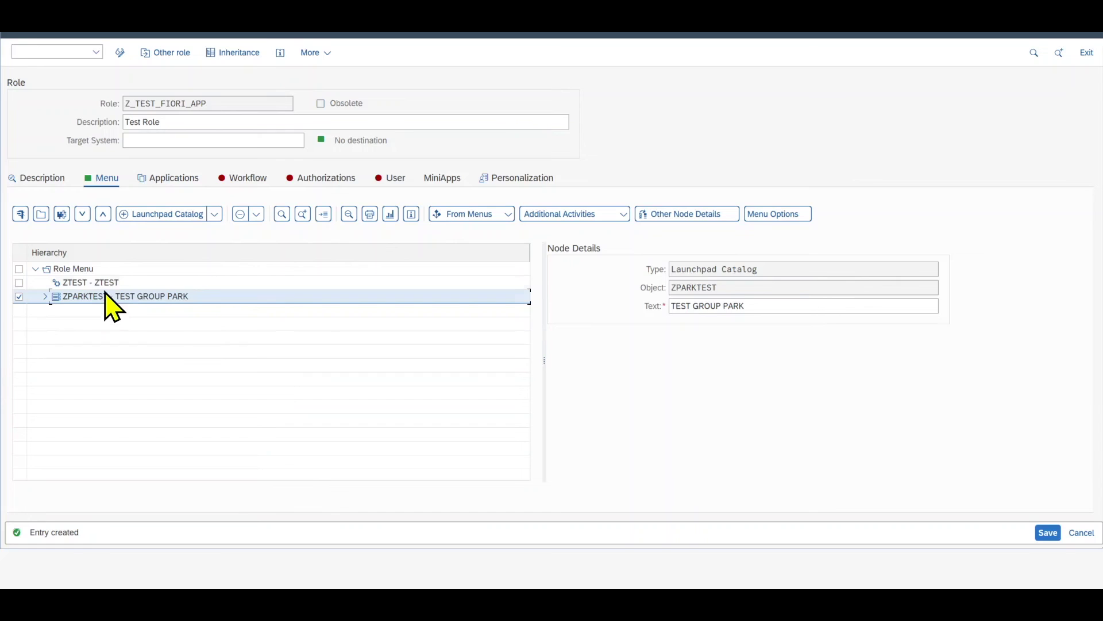
pyautogui.click(323, 183)
# - Give the role full authorization, save the authorization data, and generate the profile
pyautogui.click(29, 419)
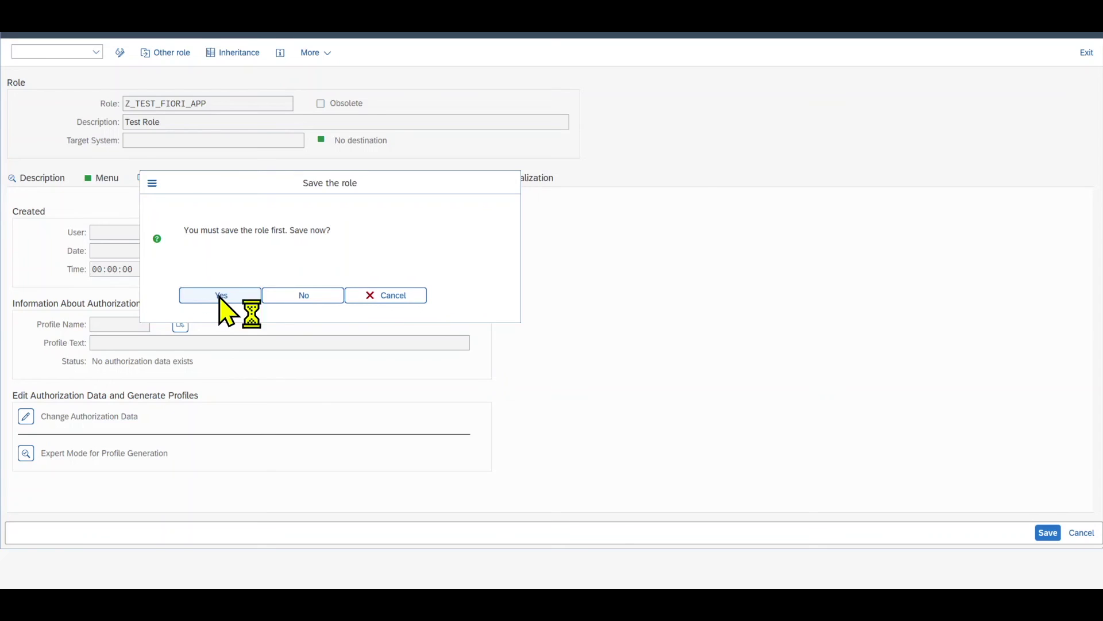
pyautogui.click(221, 295)
pyautogui.click(502, 535)
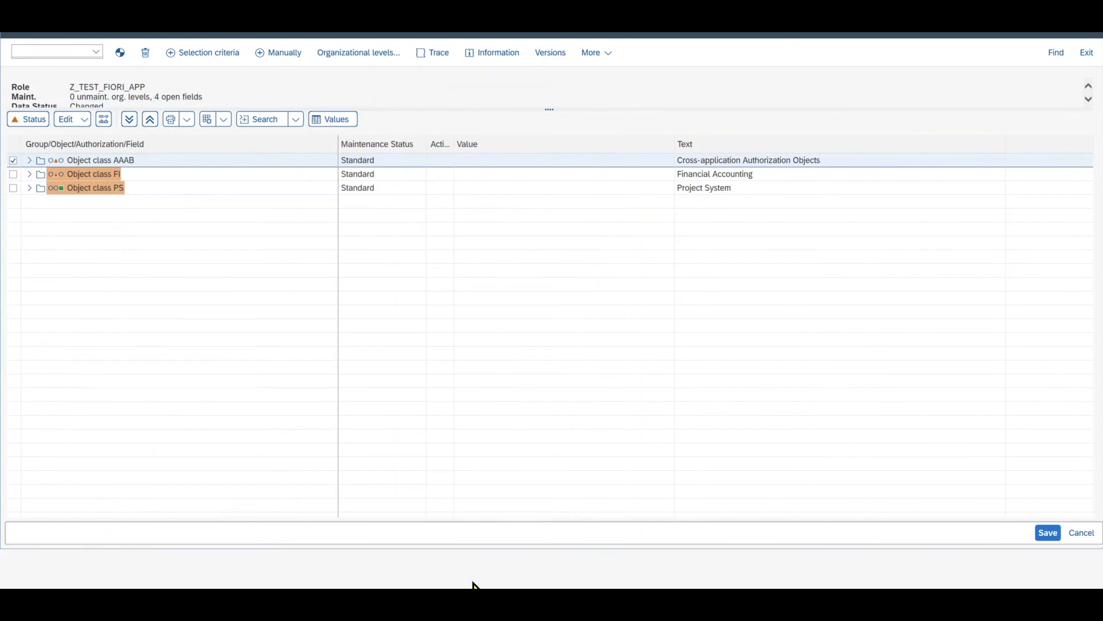
pyautogui.click(1048, 533)
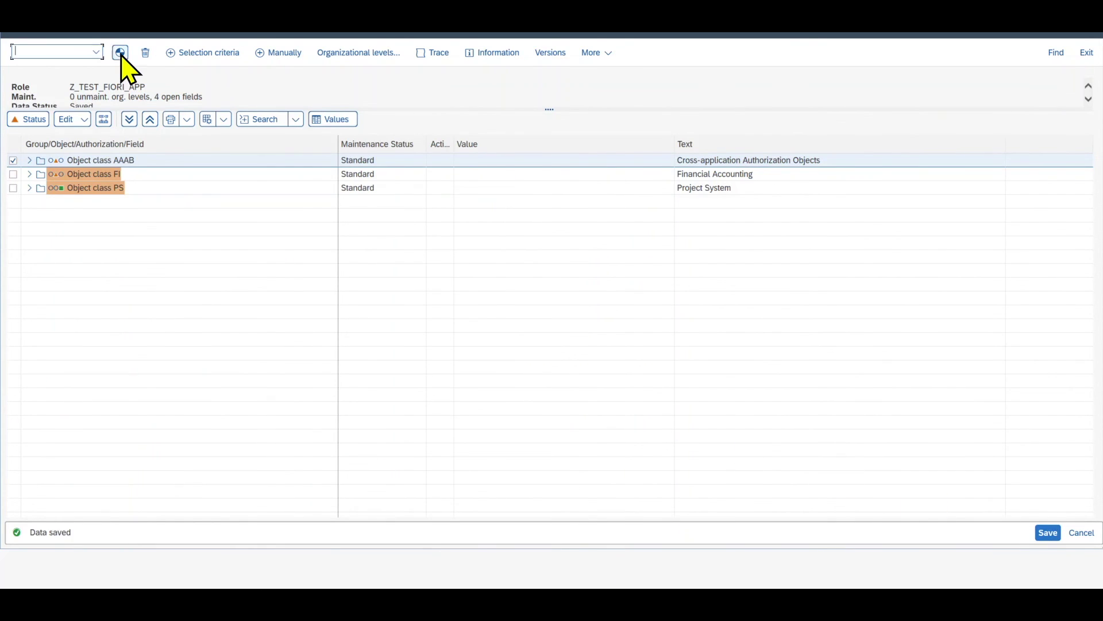
pyautogui.click(119, 52)
pyautogui.press('Return')
pyautogui.click(20, 46)
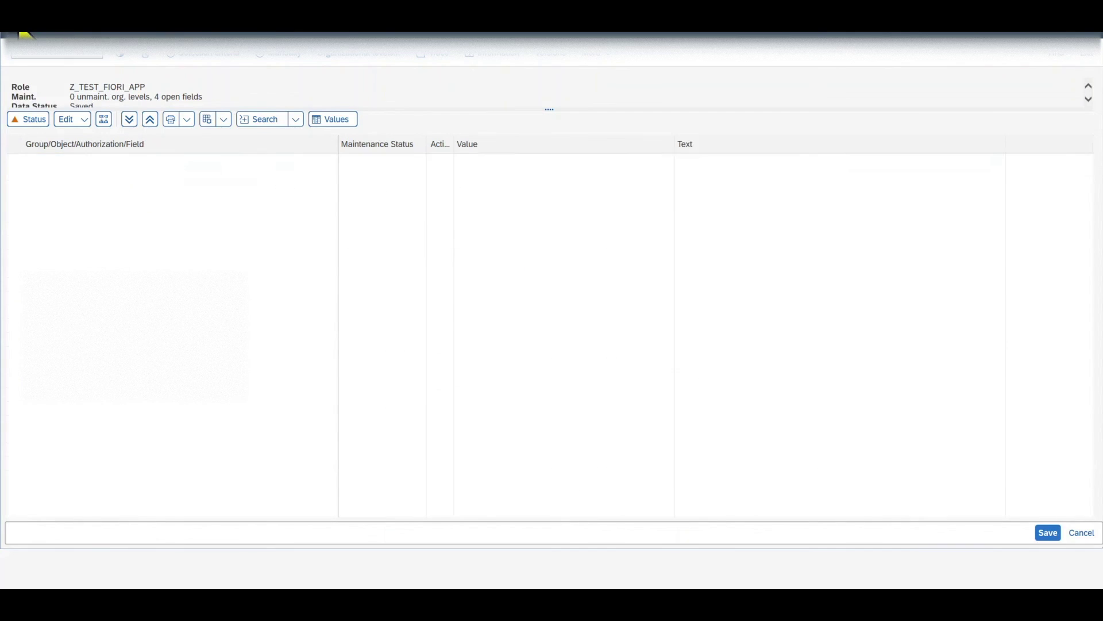
# - Assign the user valid 08.02.2023–31.12.9999 and run a full user comparison
pyautogui.click(385, 182)
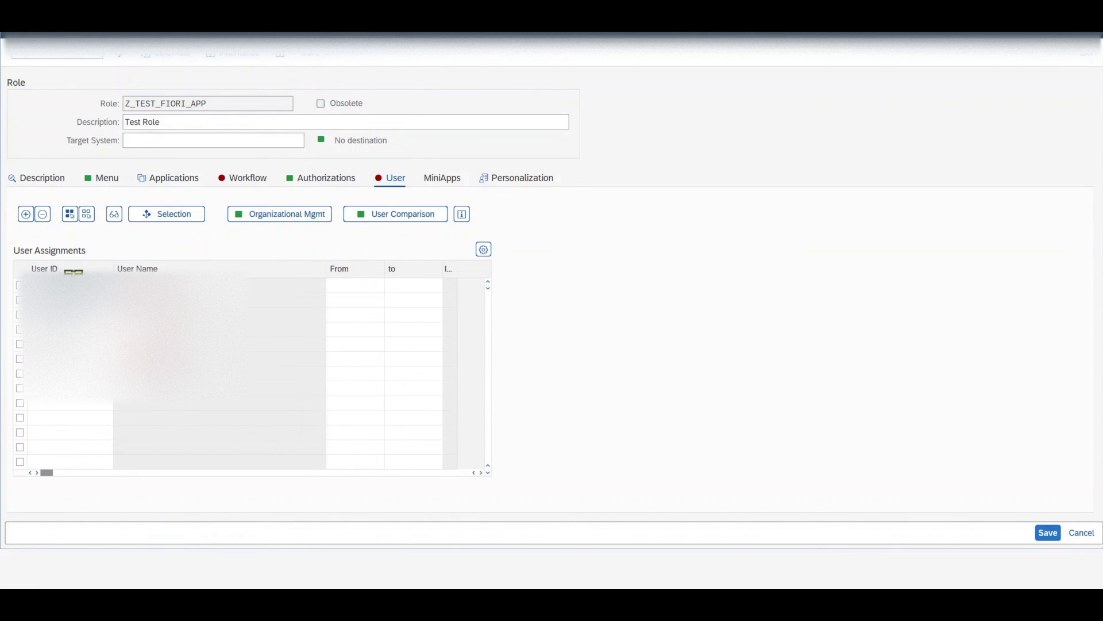
pyautogui.press('Return')
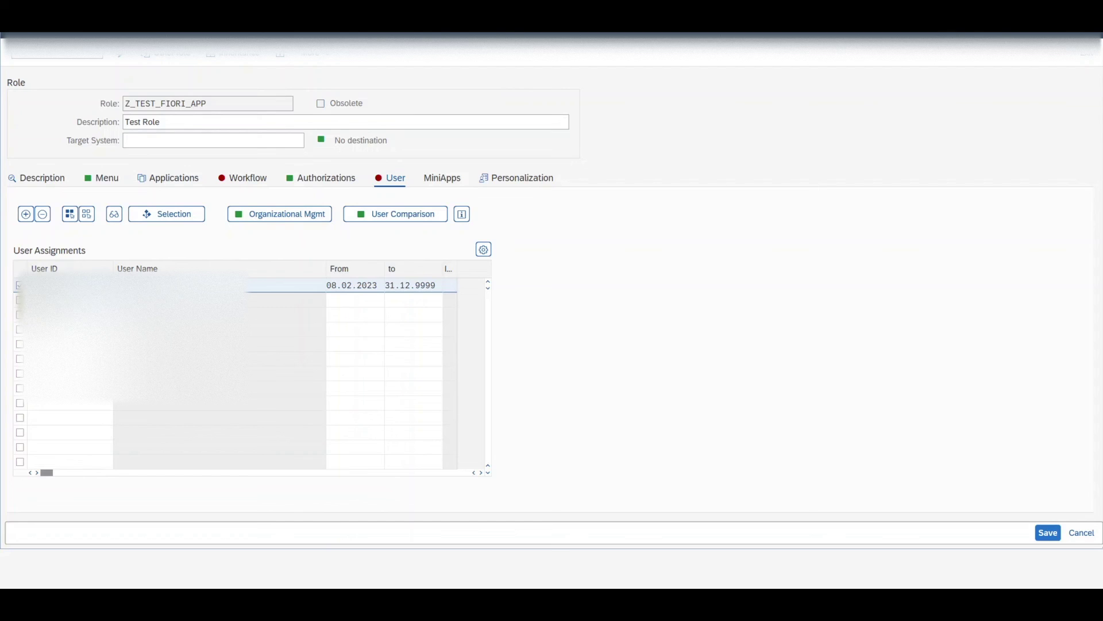
pyautogui.click(412, 219)
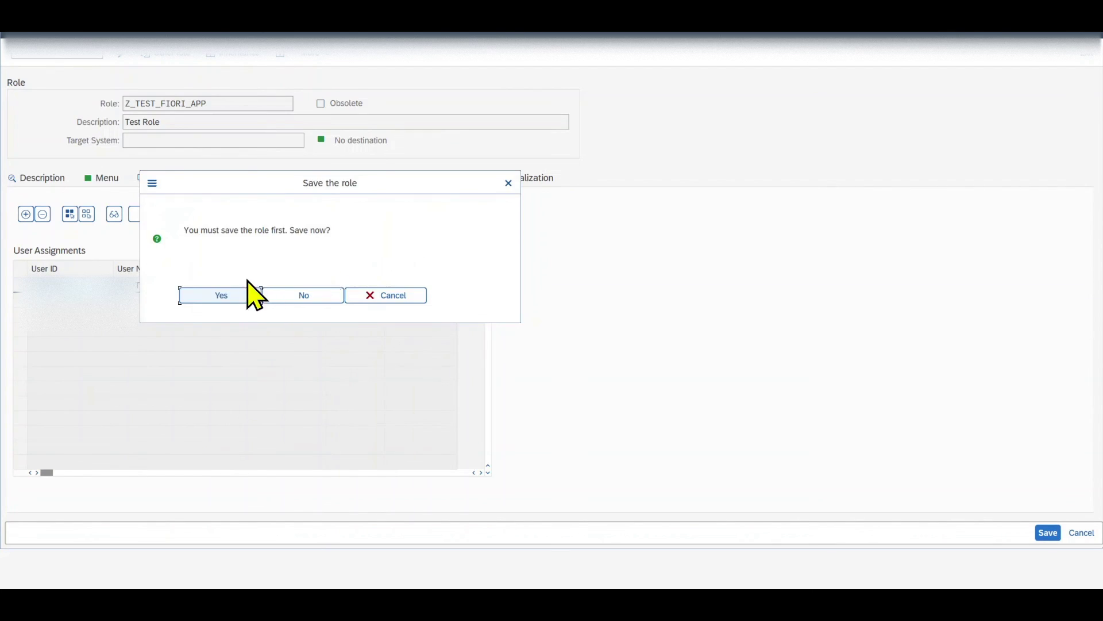
pyautogui.click(257, 290)
pyautogui.click(365, 297)
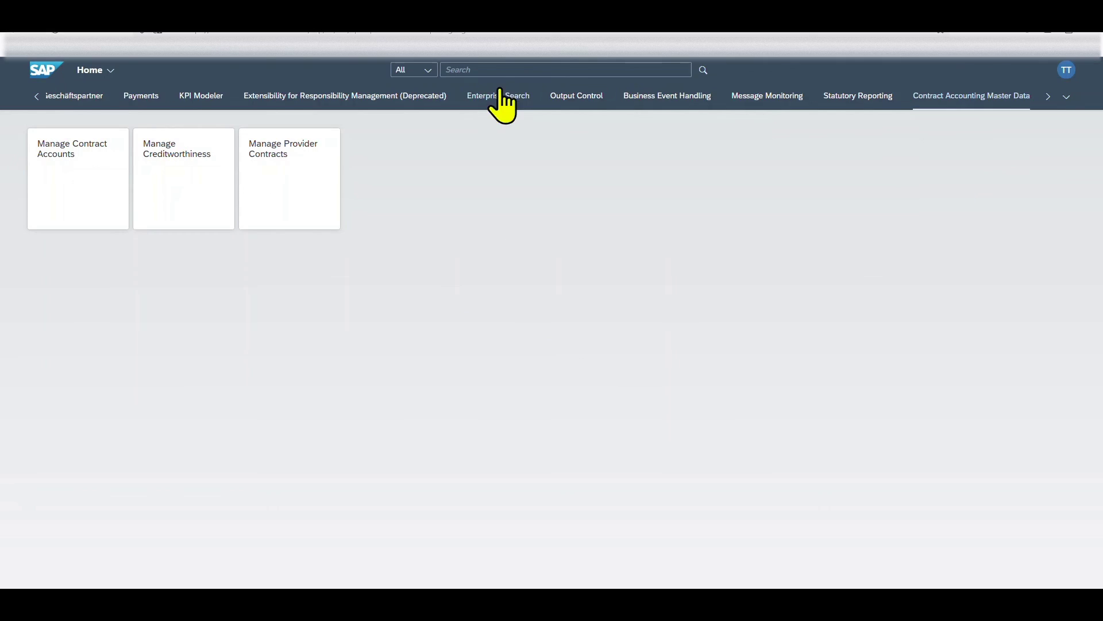
# - Search the launchpad for 'post parked document' and launch the Post Parked Document app
pyautogui.click(500, 69)
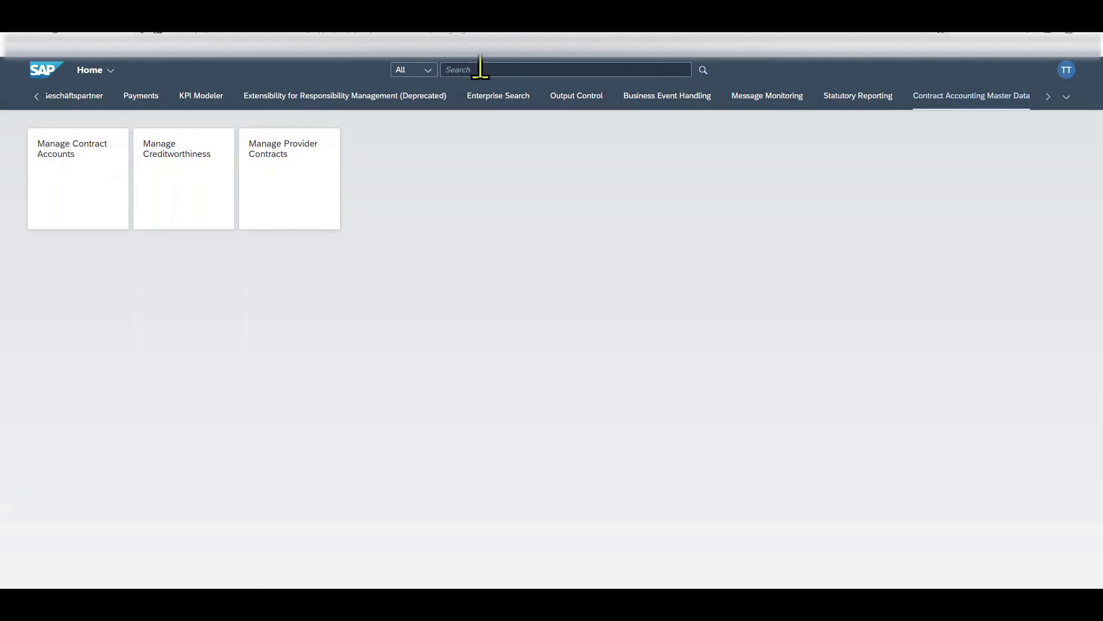
pyautogui.write('post ')
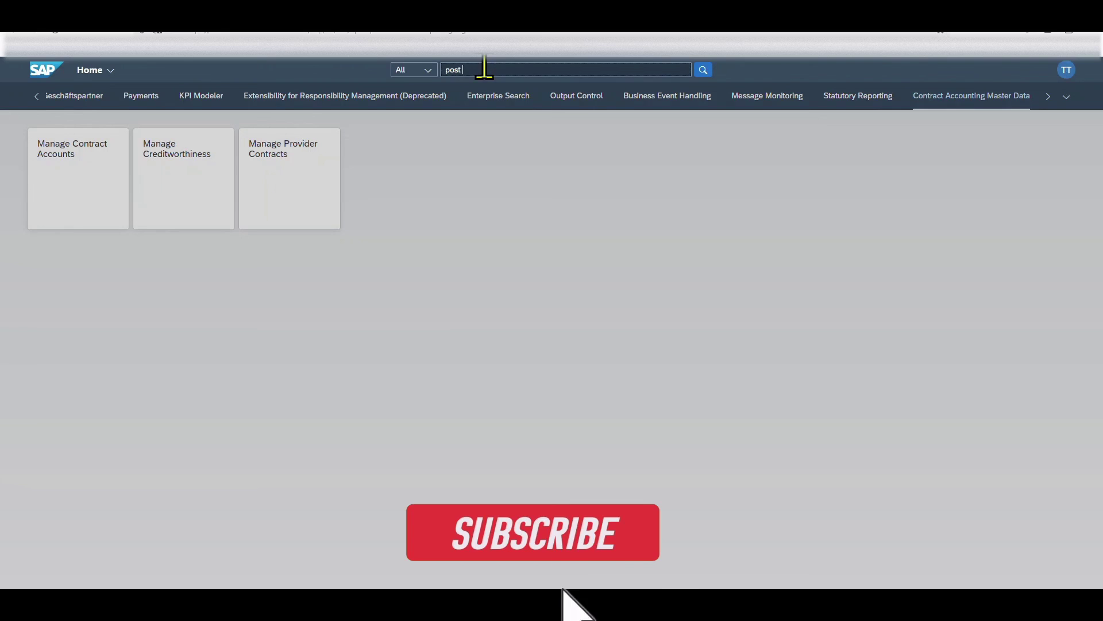
pyautogui.write('parked document')
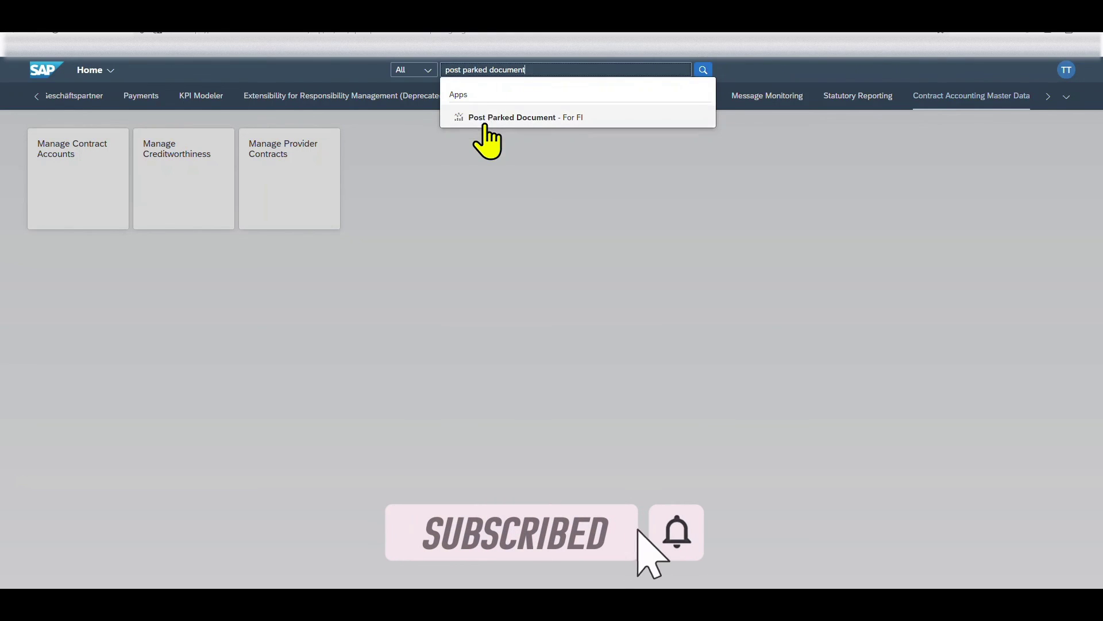
pyautogui.click(520, 118)
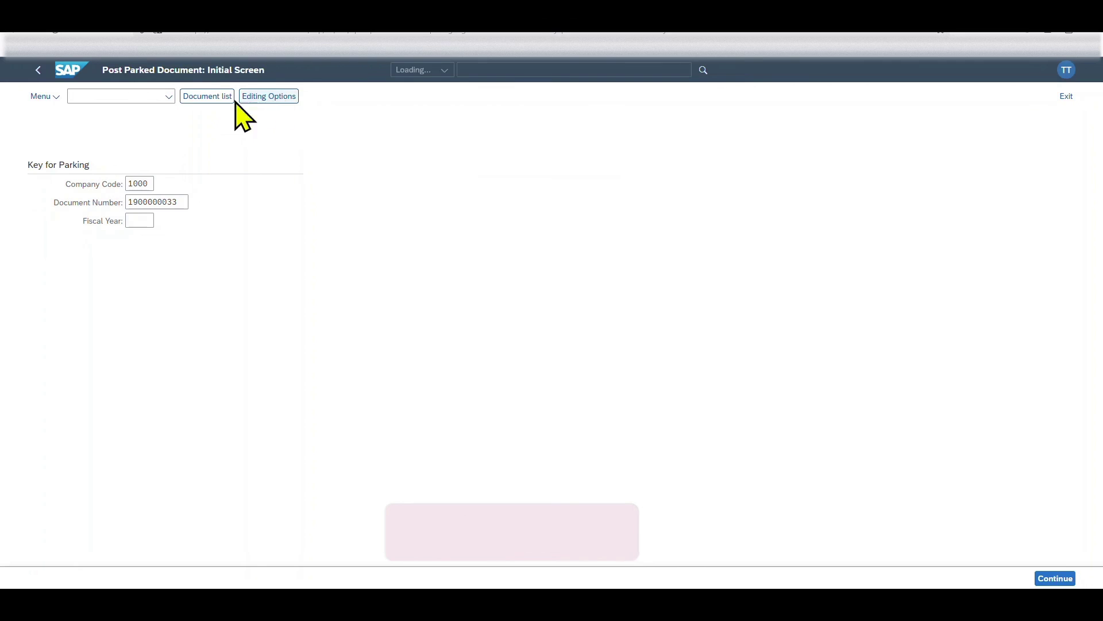